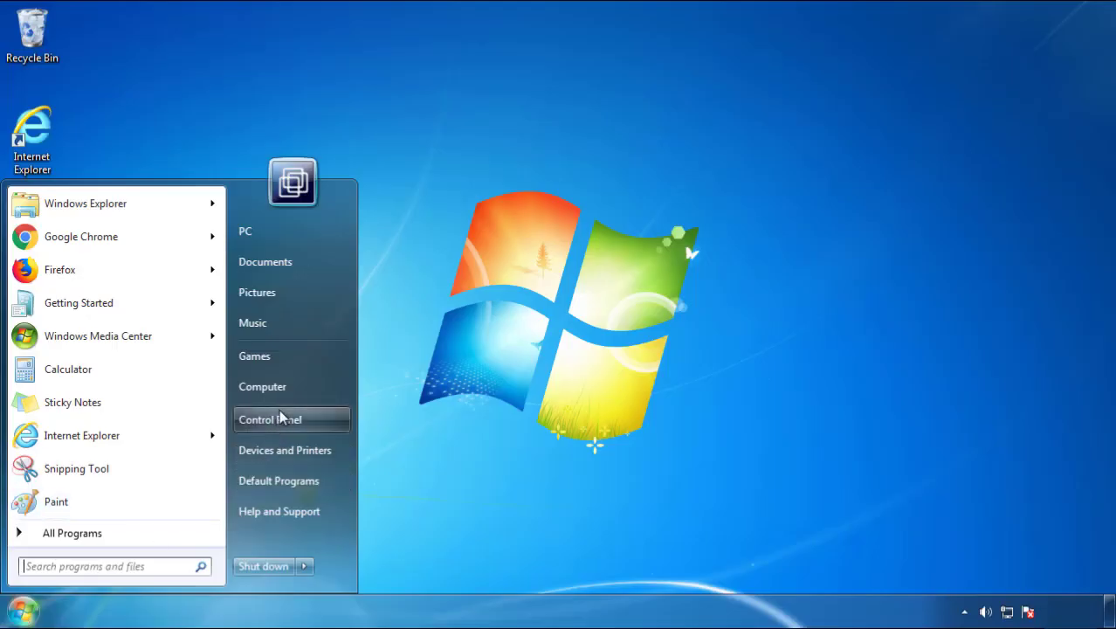
Step: Open the list of installed programs for uninstalling and sort it by installation date, newest first
left_click(279, 416)
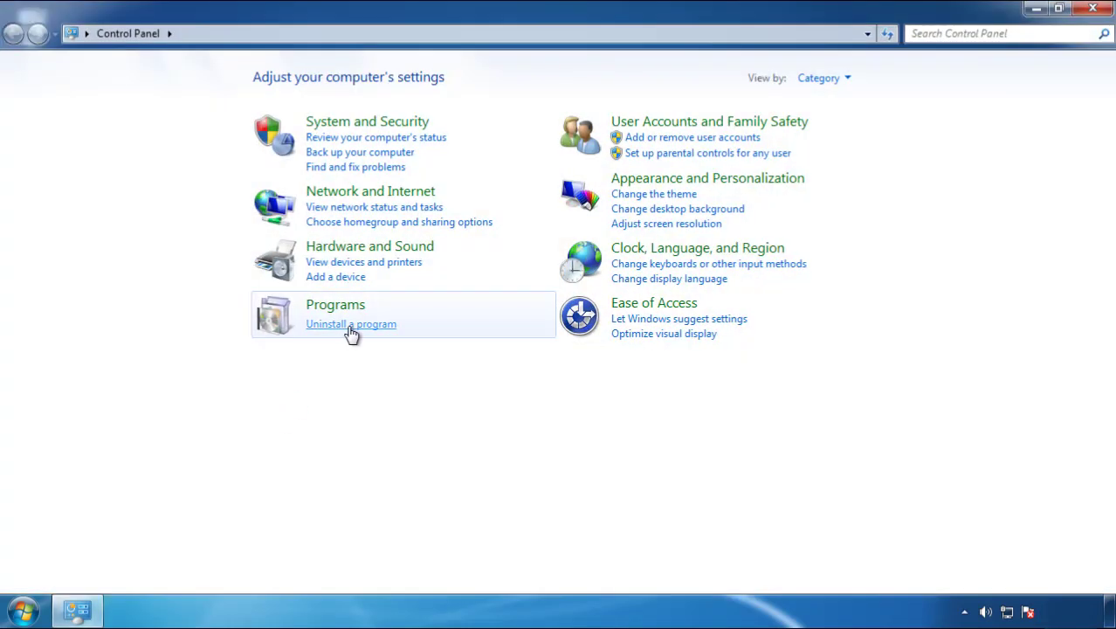
left_click(351, 333)
left_click(650, 165)
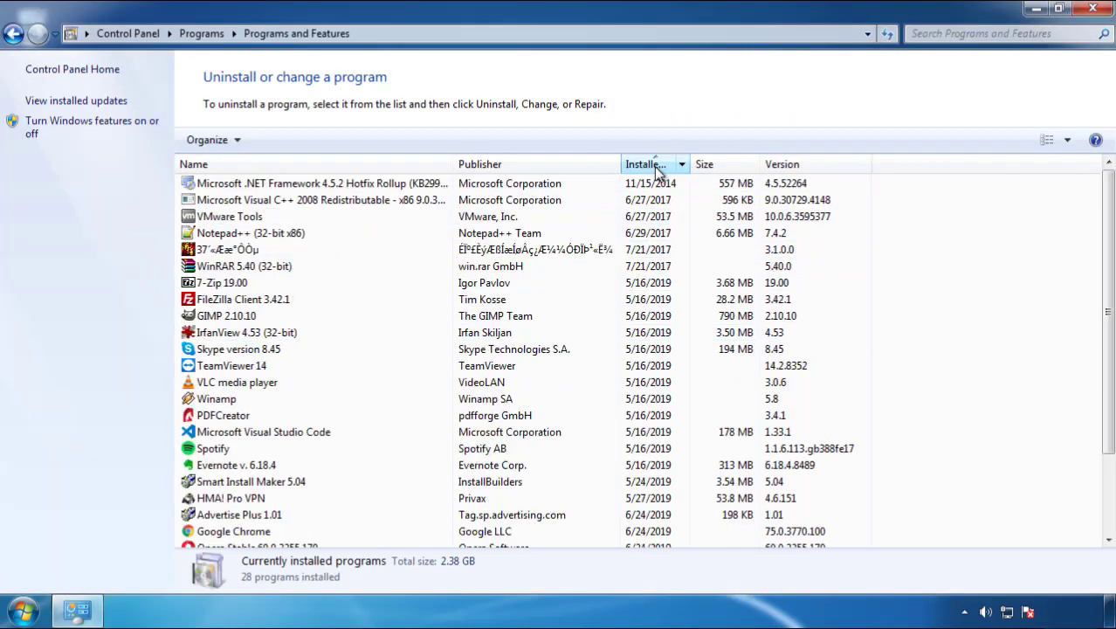
left_click(654, 165)
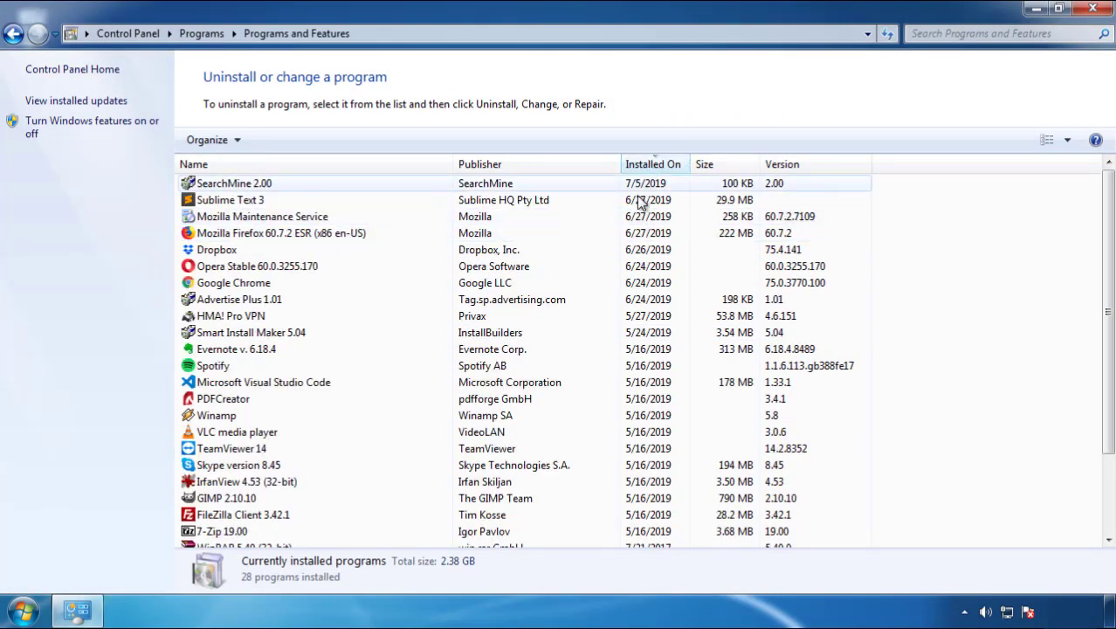
Step: Uninstall SearchMine 2.00 and close the installed programs window
left_click(236, 186)
left_click(278, 140)
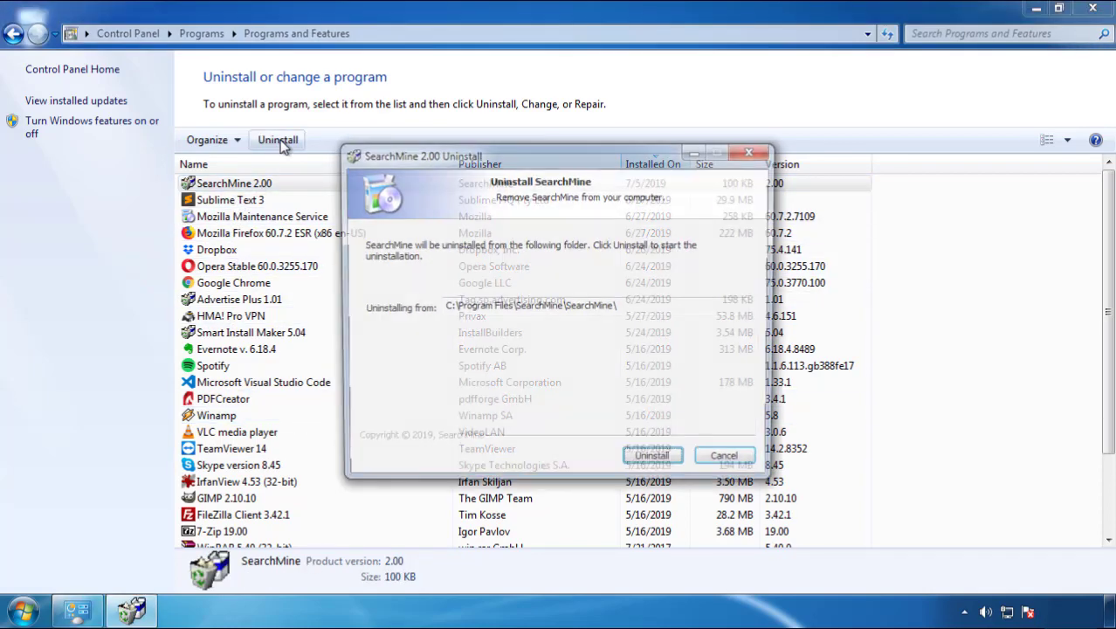
left_click(649, 463)
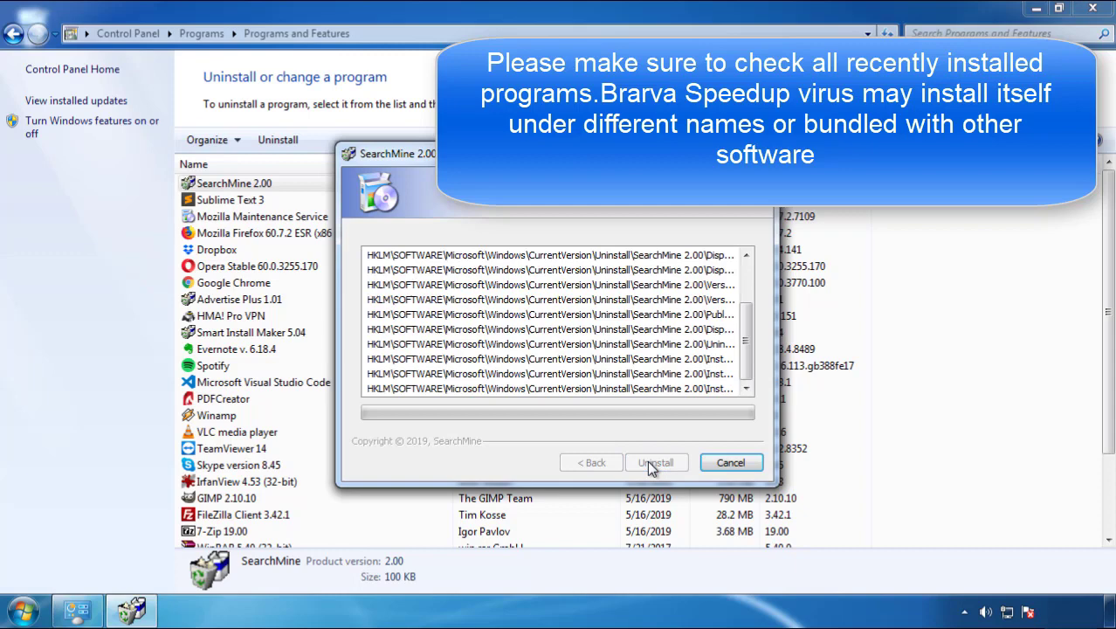
left_click(653, 463)
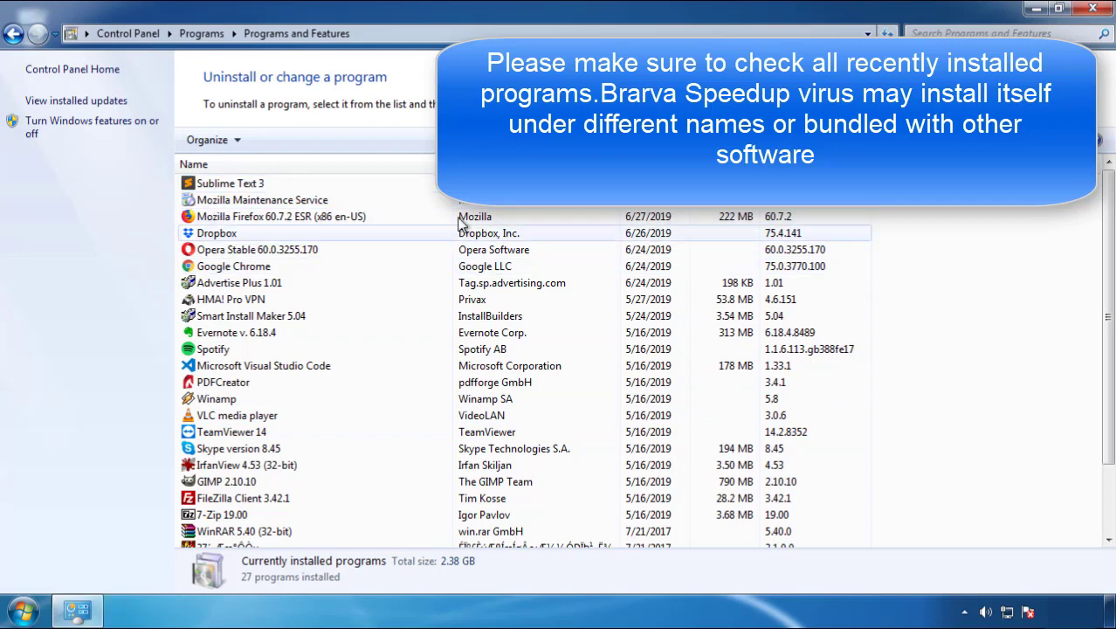
left_click(1095, 11)
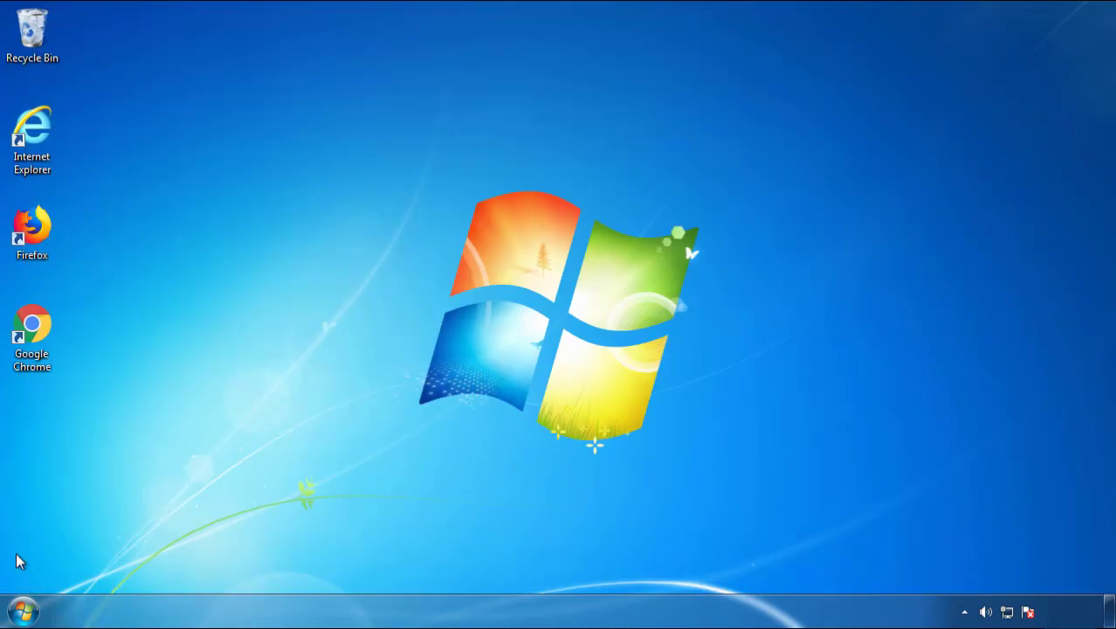
Step: Restart the computer and boot Windows 7 into Safe Mode from the advanced boot options
left_click(23, 609)
left_click(304, 566)
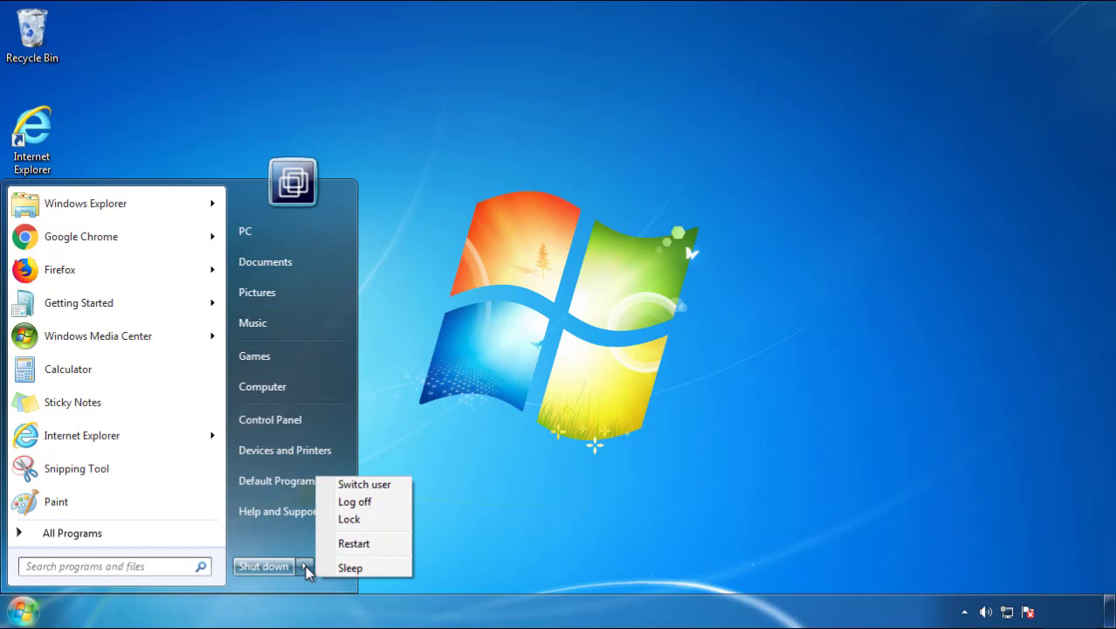
left_click(579, 498)
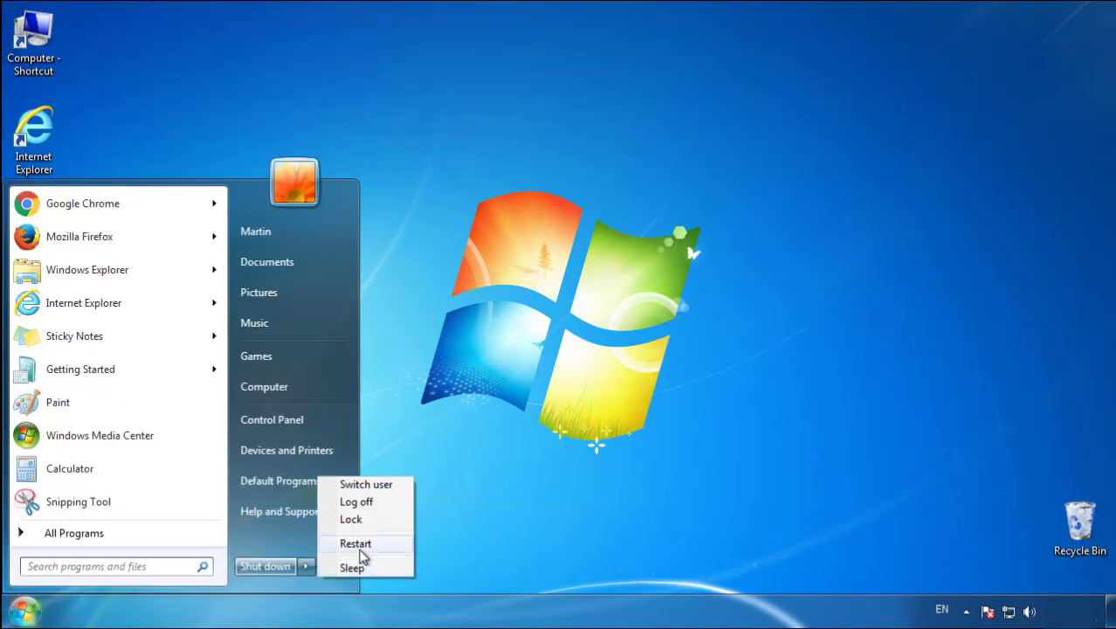
left_click(360, 543)
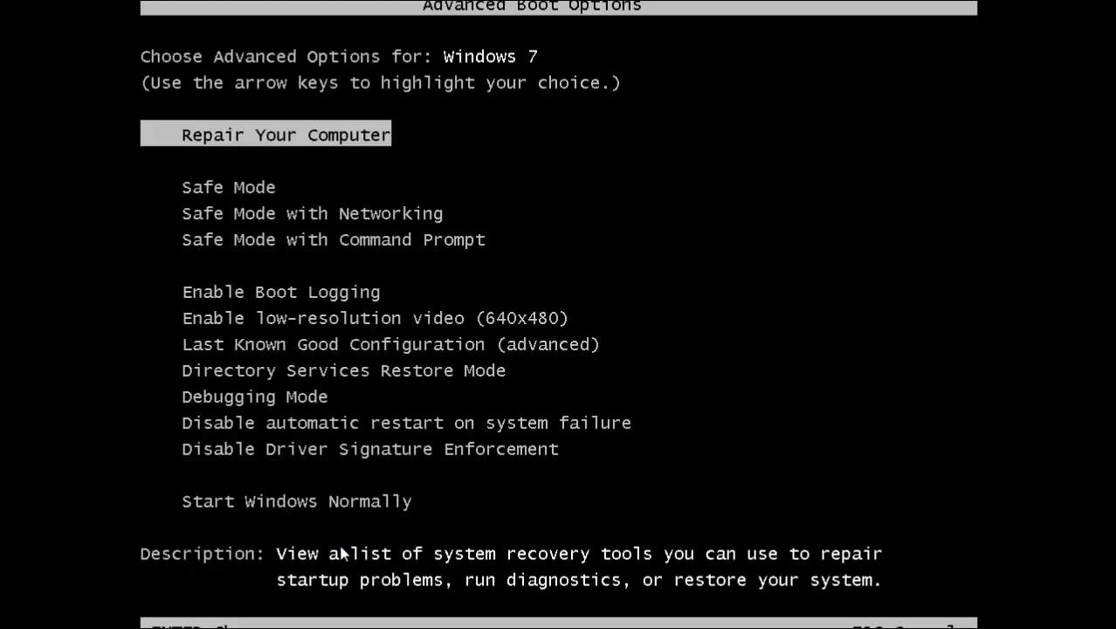
key("Down")
key("Return")
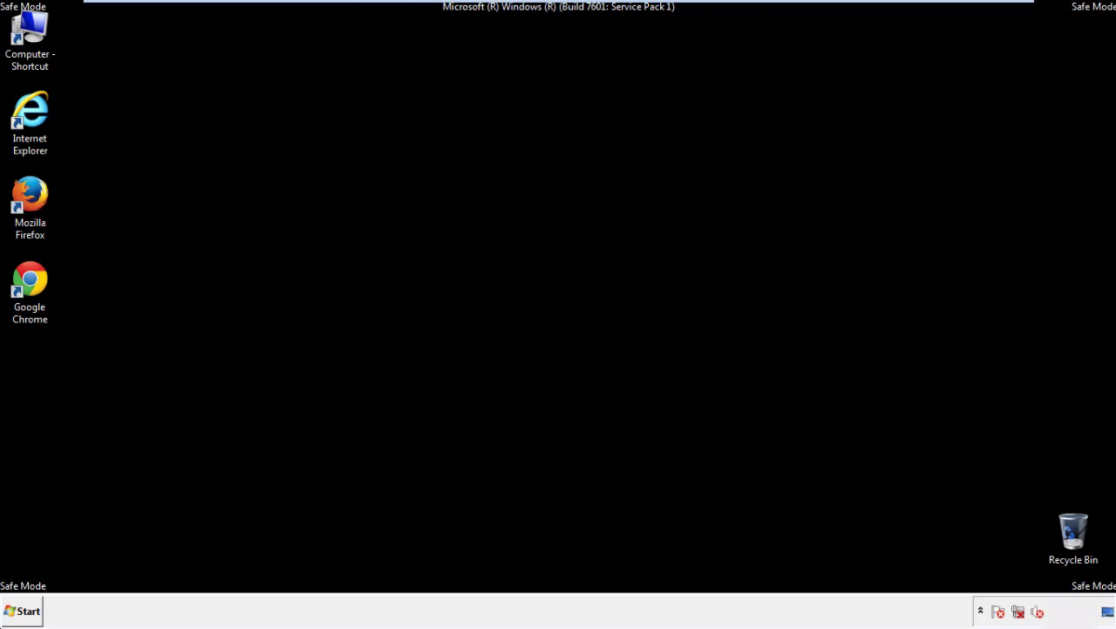
Step: Open Mozilla Firefox and decline making it the default browser for now
double_click(40, 205)
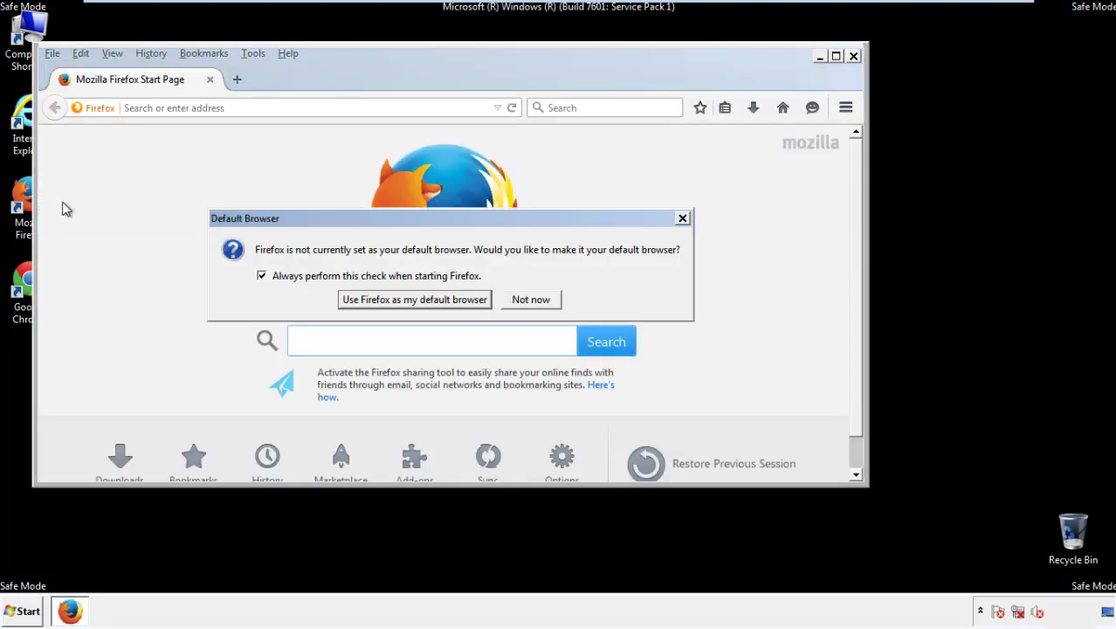
left_click(537, 299)
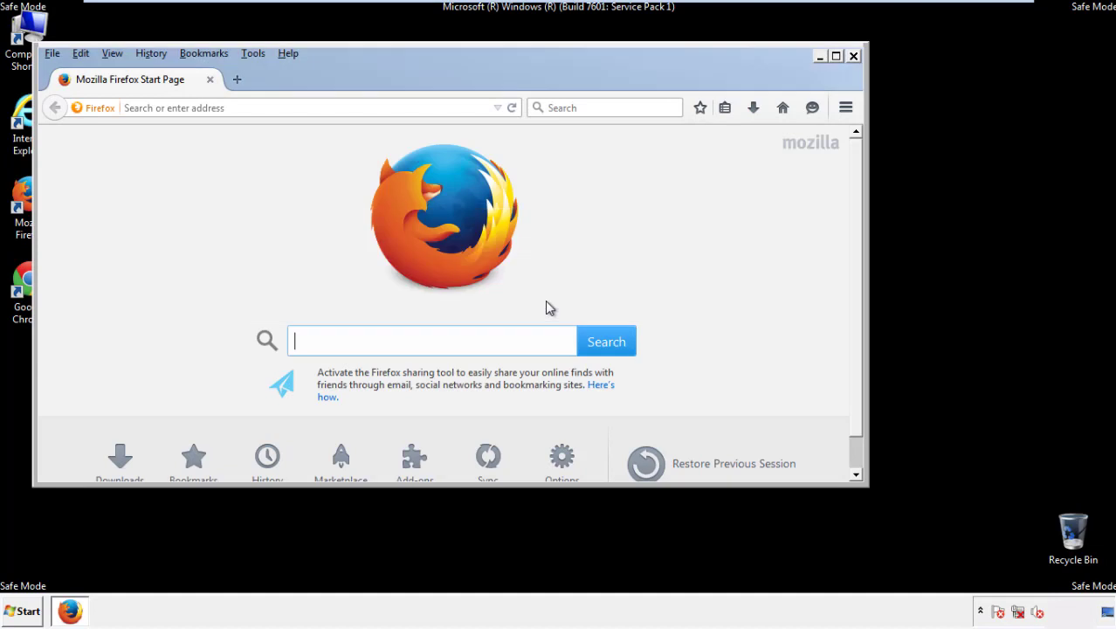
Step: Hide the Firefox menu bar and show it again
right_click(343, 76)
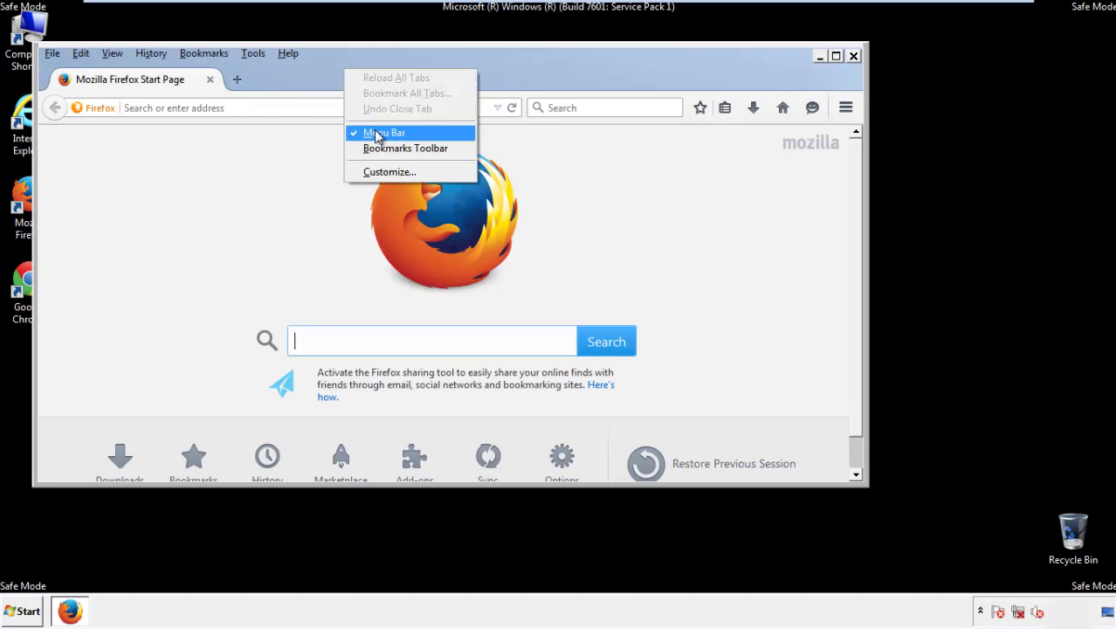
left_click(372, 130)
right_click(351, 71)
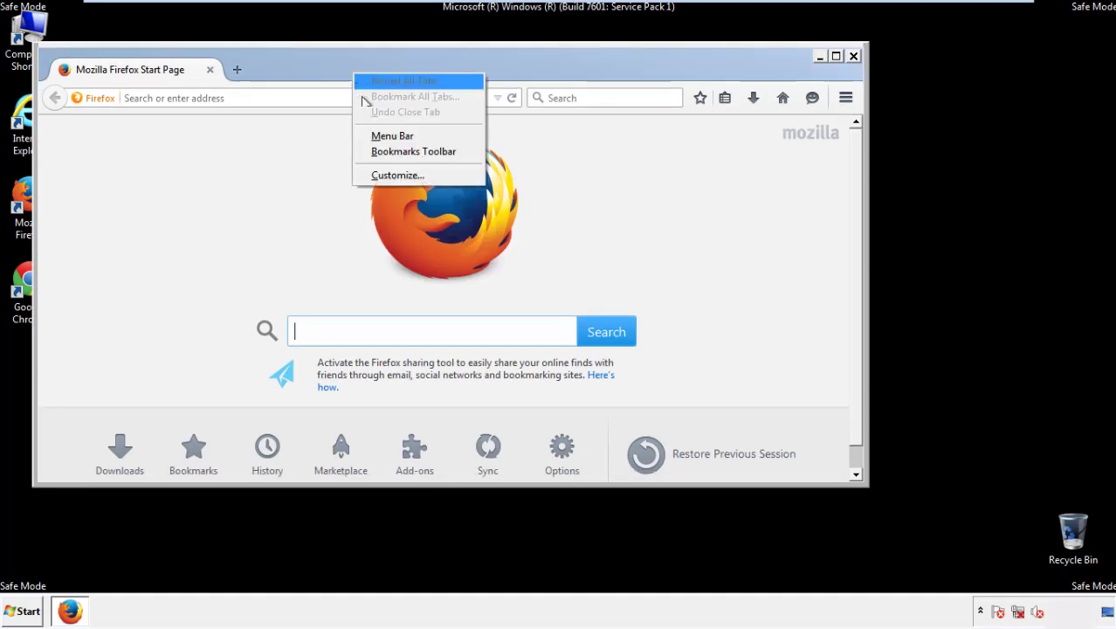
left_click(374, 137)
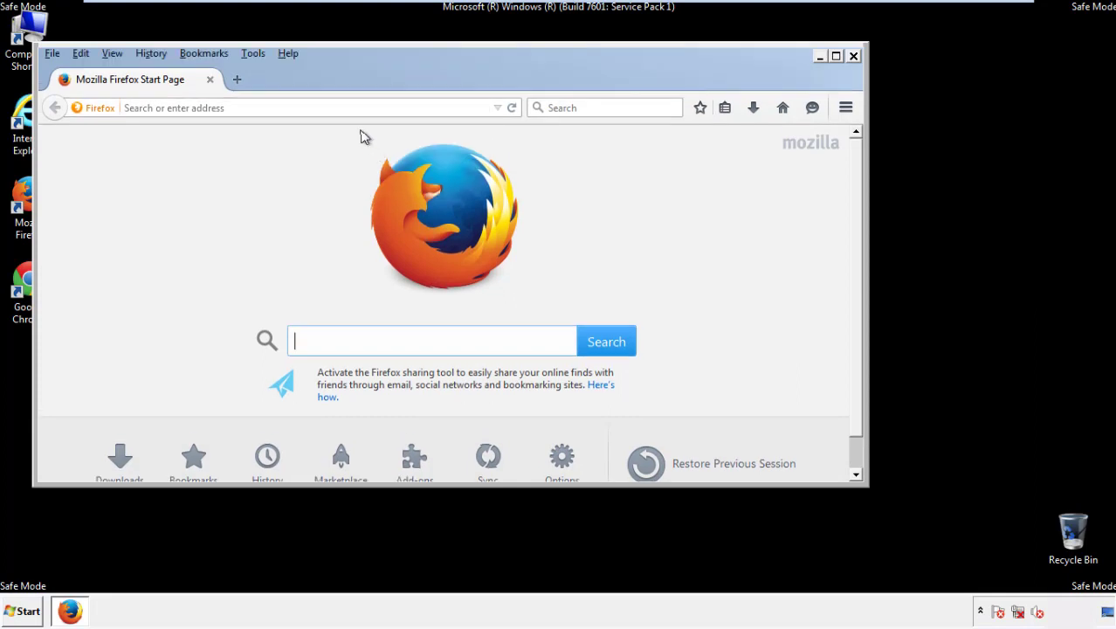
Step: Clear the Firefox history for the time range Everything, including cookies, cache, active logins, offline website data and site preferences
left_click(155, 56)
left_click(171, 88)
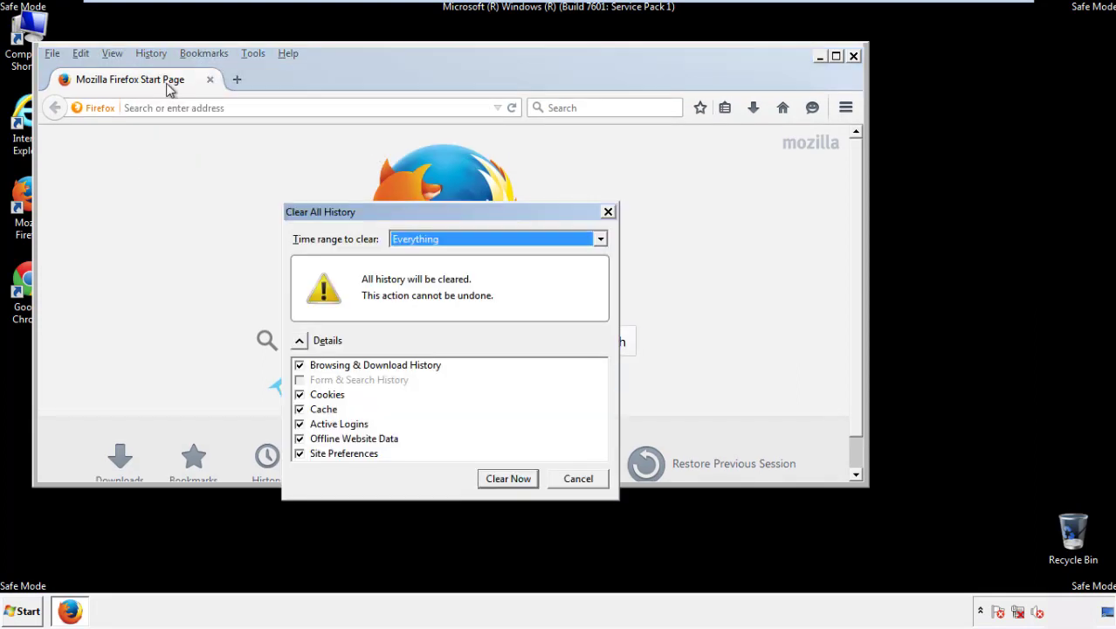
left_click(415, 242)
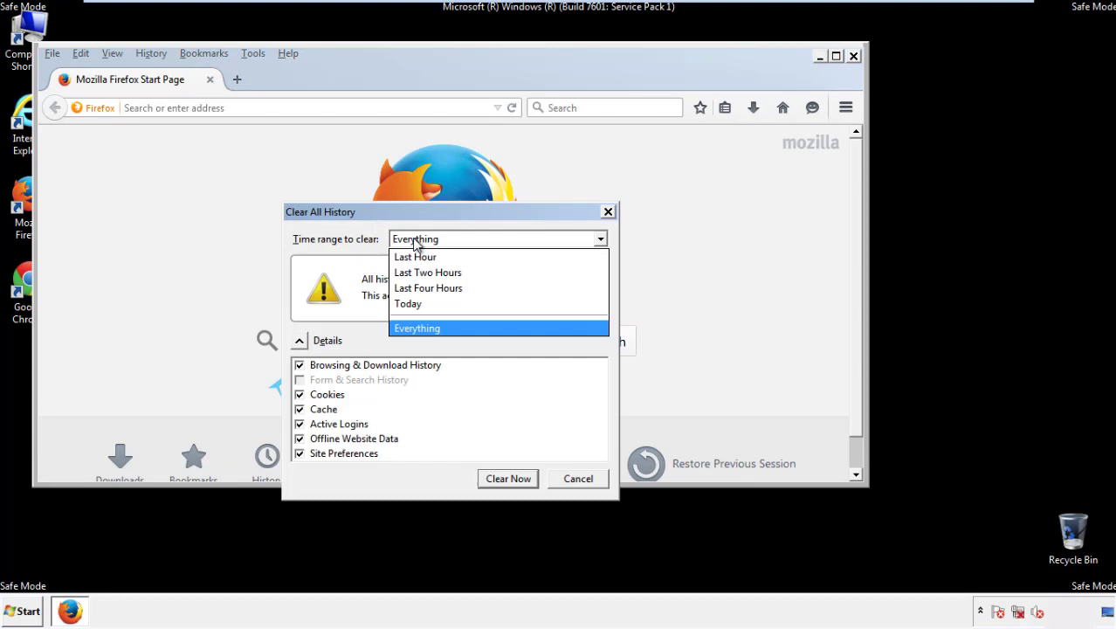
left_click(416, 325)
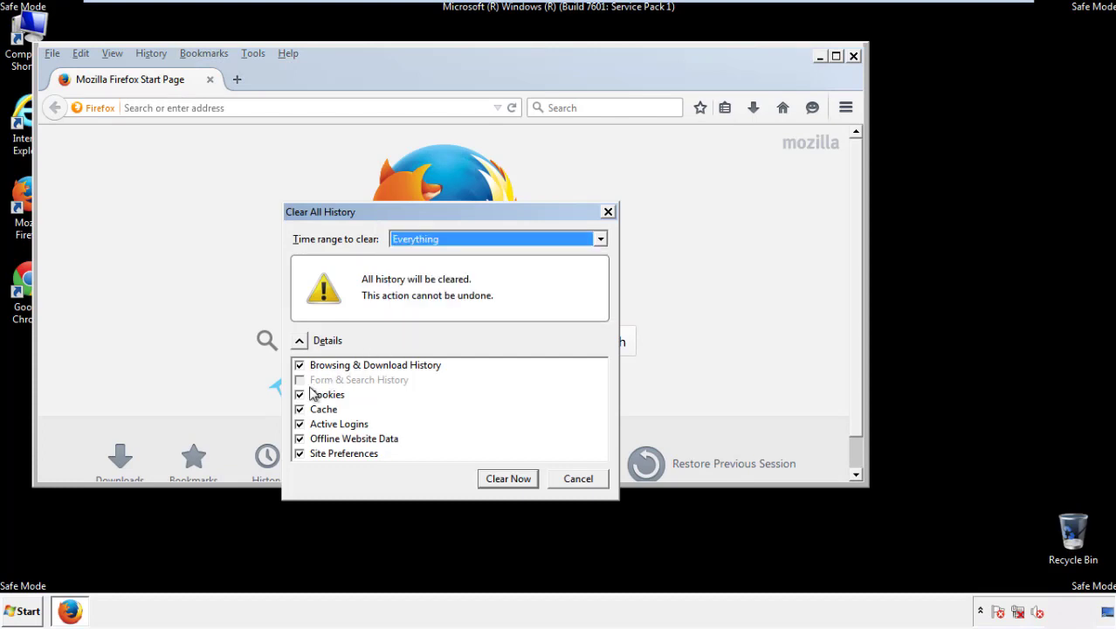
left_click(300, 439)
left_click(299, 439)
left_click(299, 454)
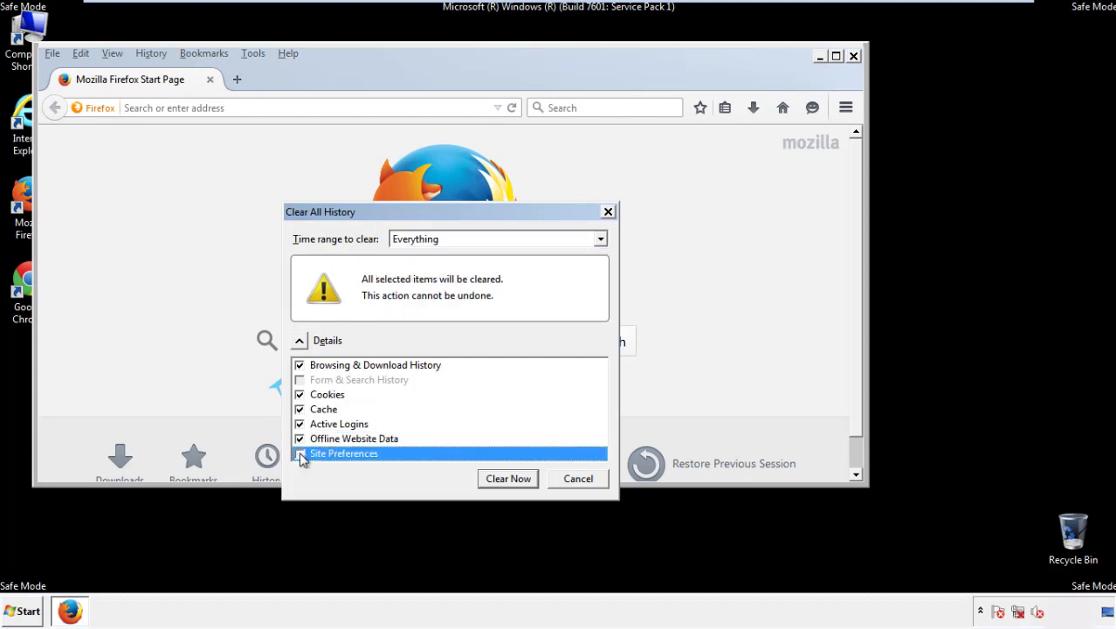
left_click(300, 454)
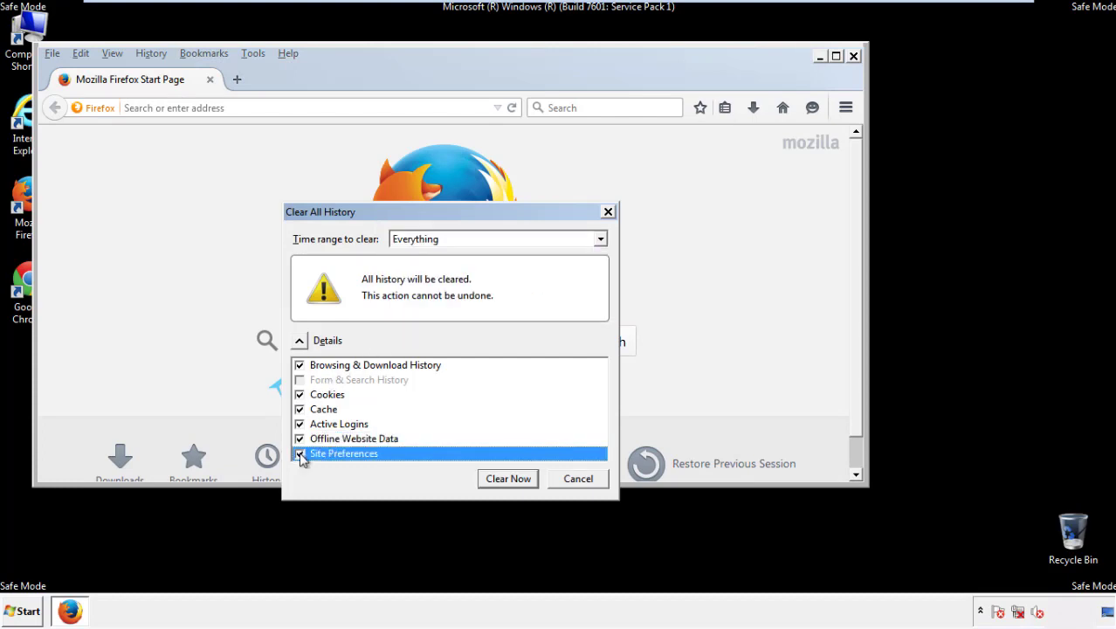
left_click(508, 479)
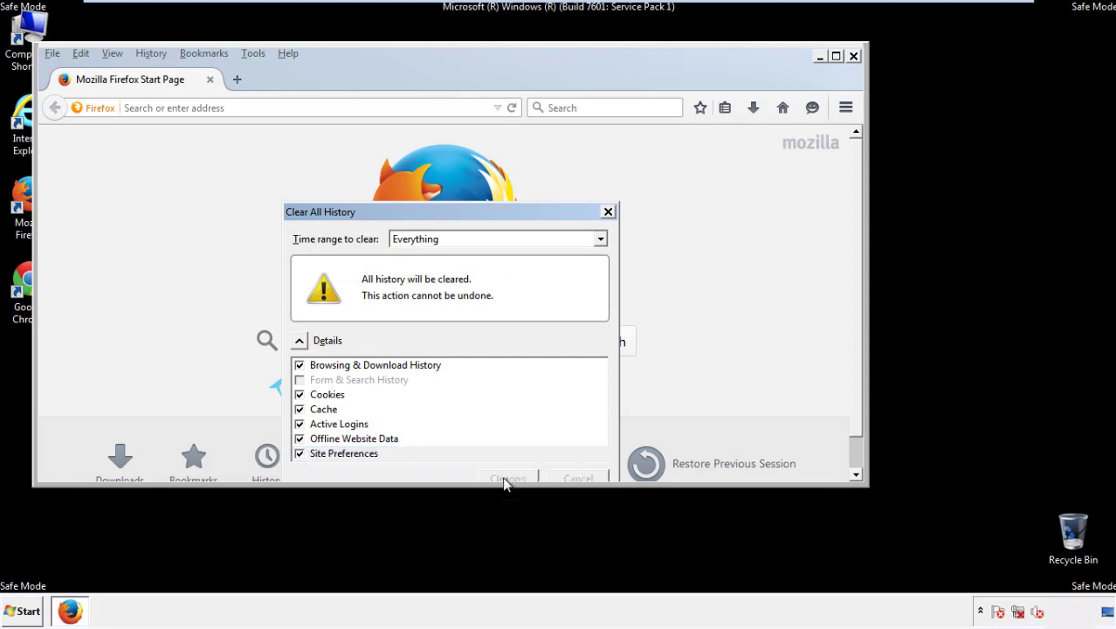
Step: Refresh Firefox from its troubleshooting information page, finish the import wizard, and close the browser without making it the default
left_click(289, 53)
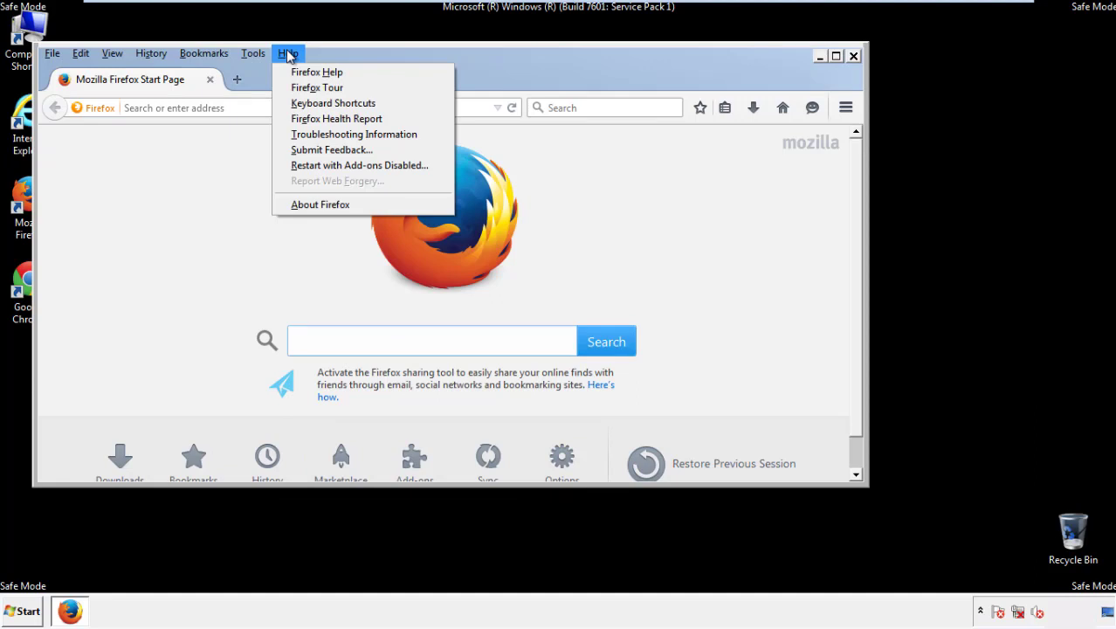
left_click(322, 134)
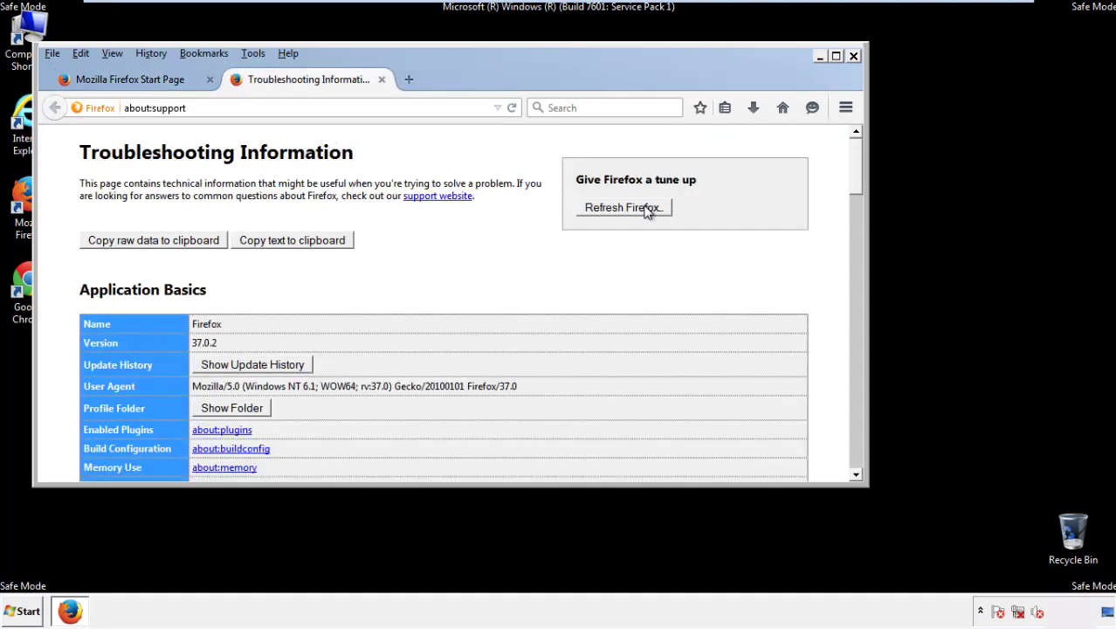
left_click(648, 212)
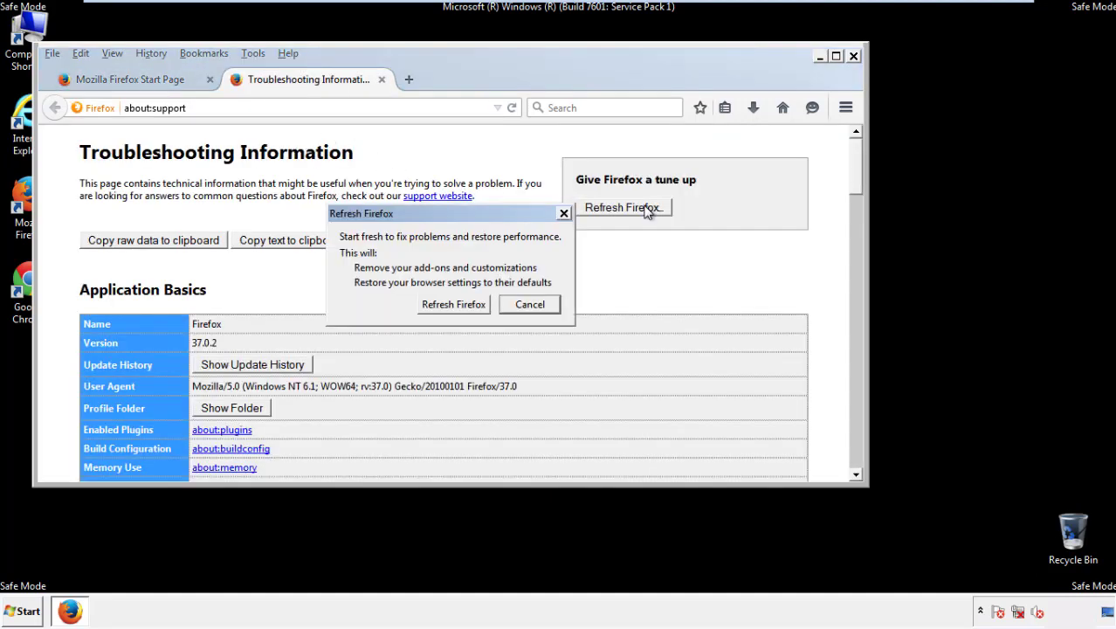
left_click(455, 305)
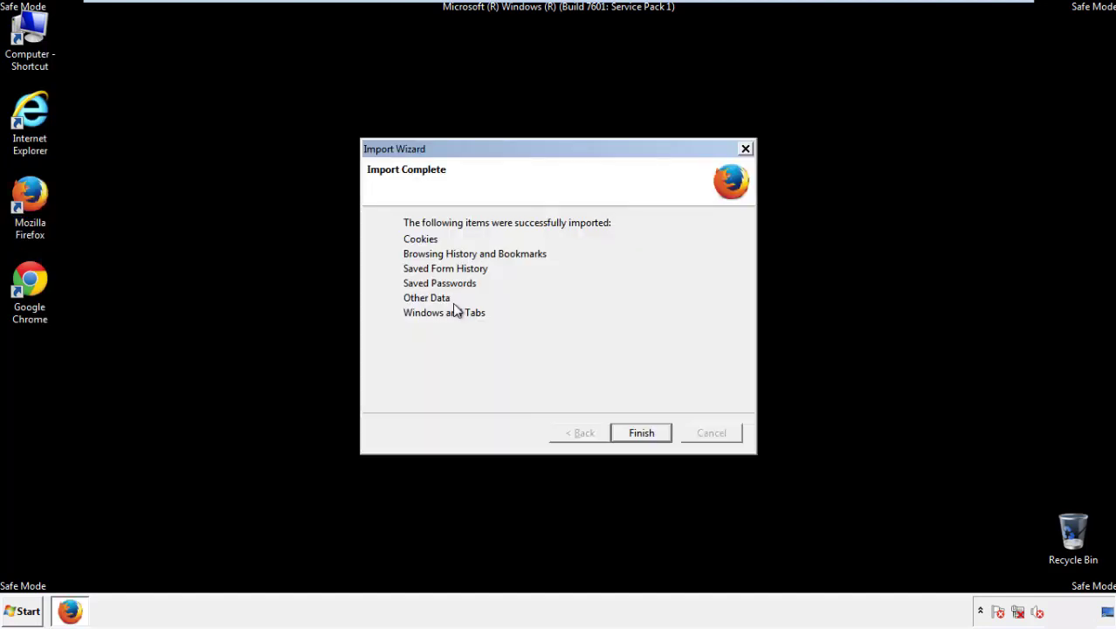
left_click(642, 433)
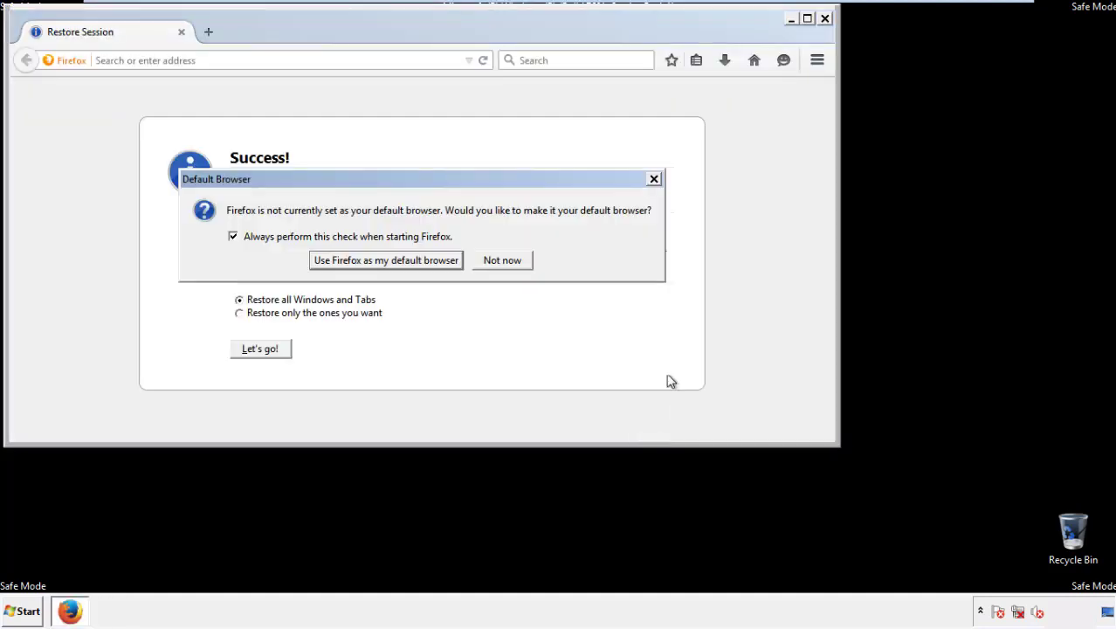
left_click(505, 260)
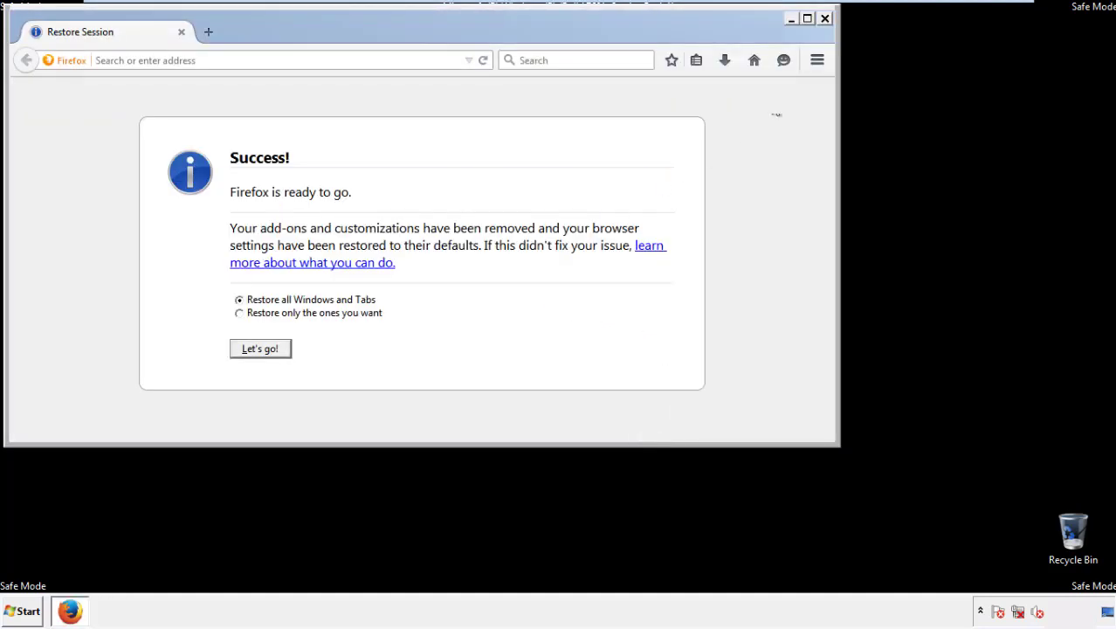
left_click(824, 19)
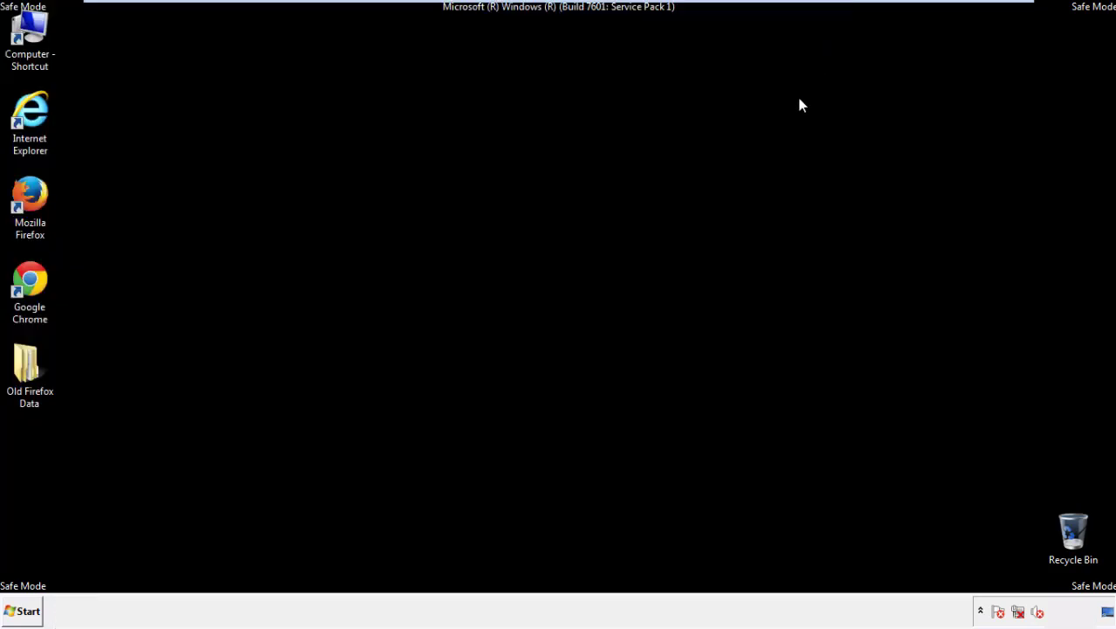
Step: Open Google Chrome and stop it from asking again about becoming the default browser
left_click(26, 278)
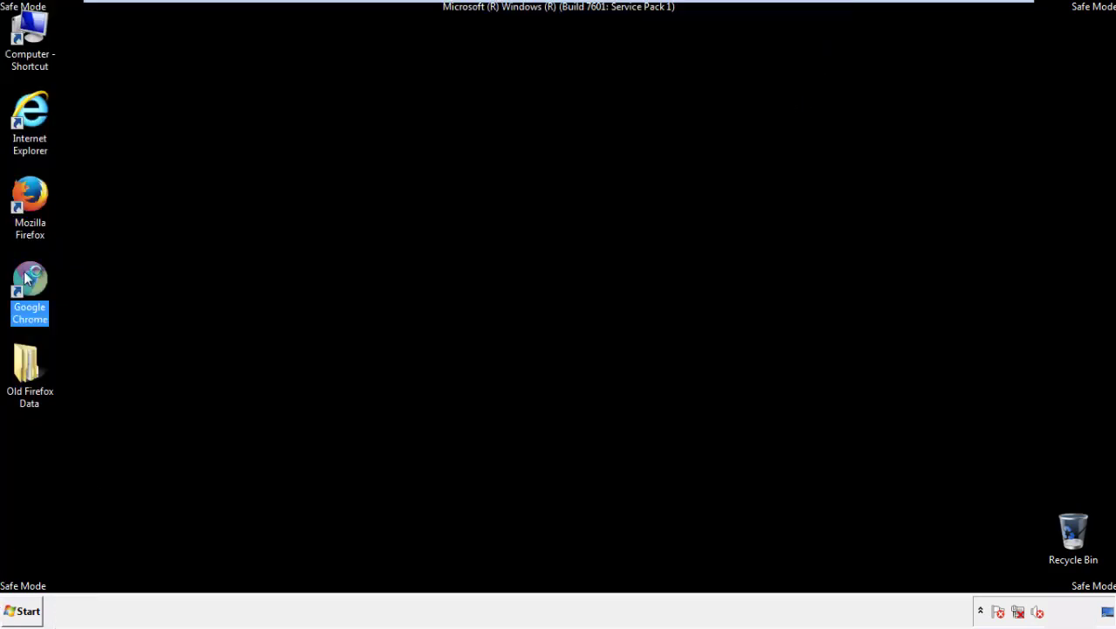
double_click(26, 278)
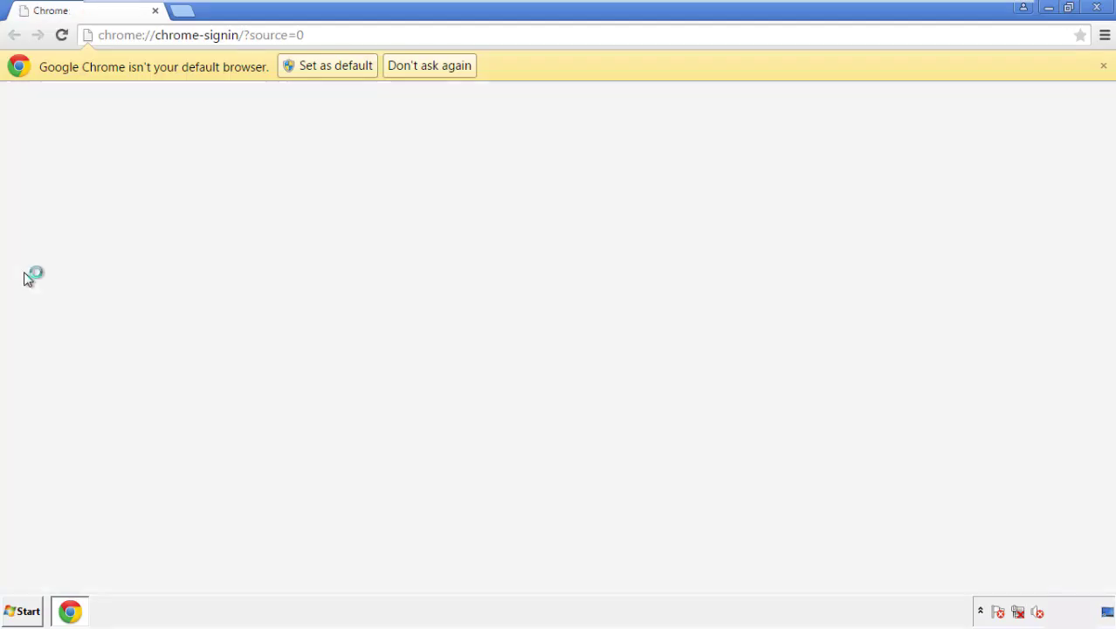
left_click(447, 67)
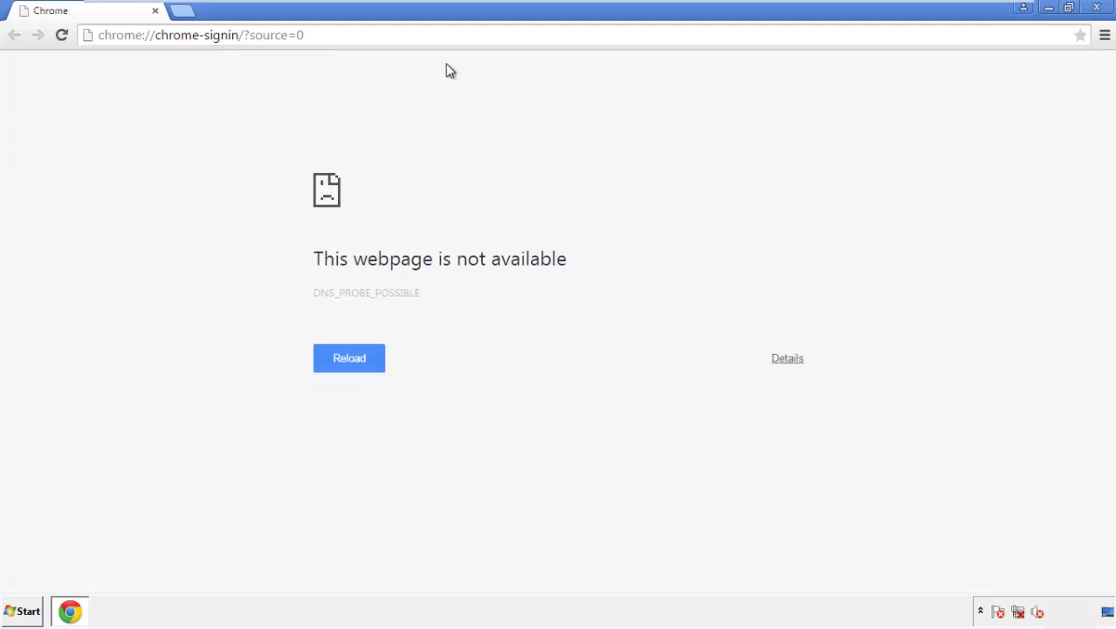
Step: Clear the Chrome browsing data from the beginning of time, including browsing and download history, cookies, cached files, autofill form data and hosted app data
left_click(1105, 38)
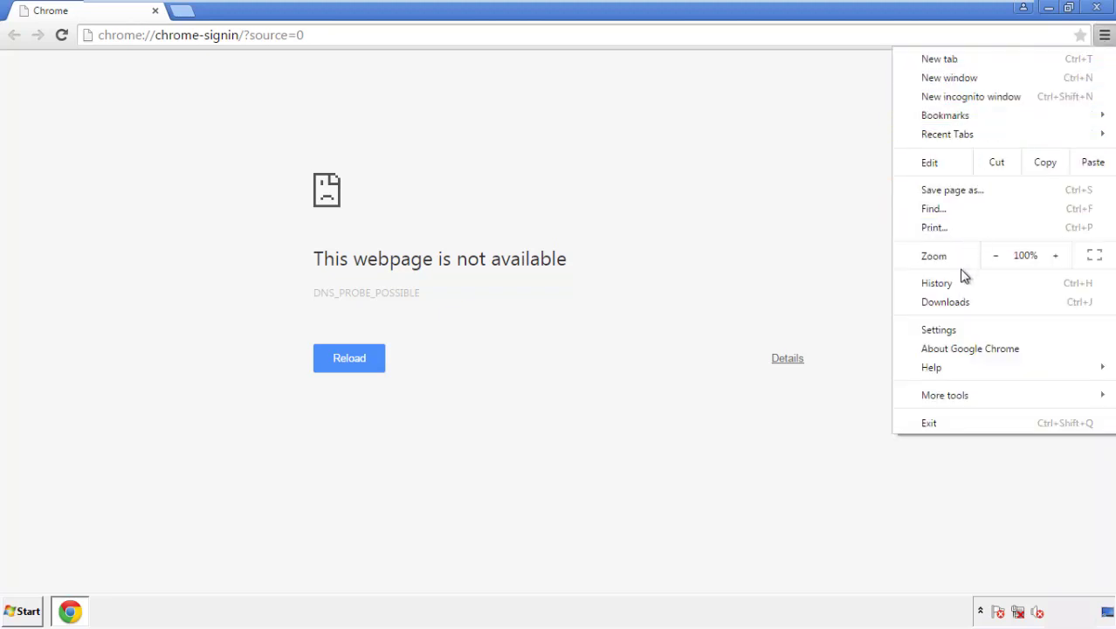
left_click(944, 330)
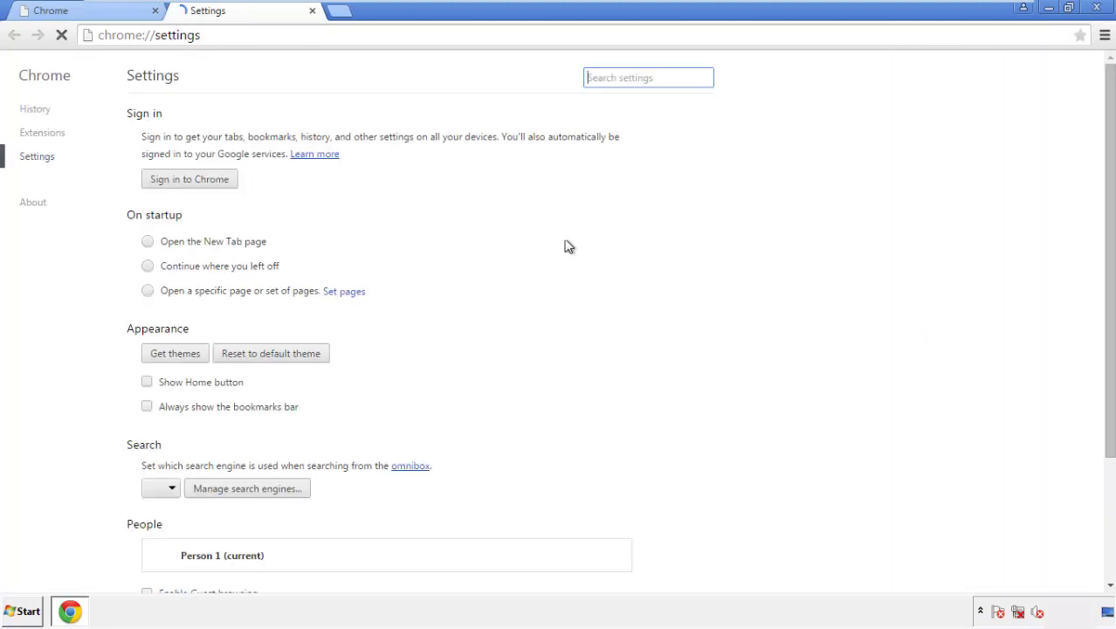
left_click(39, 111)
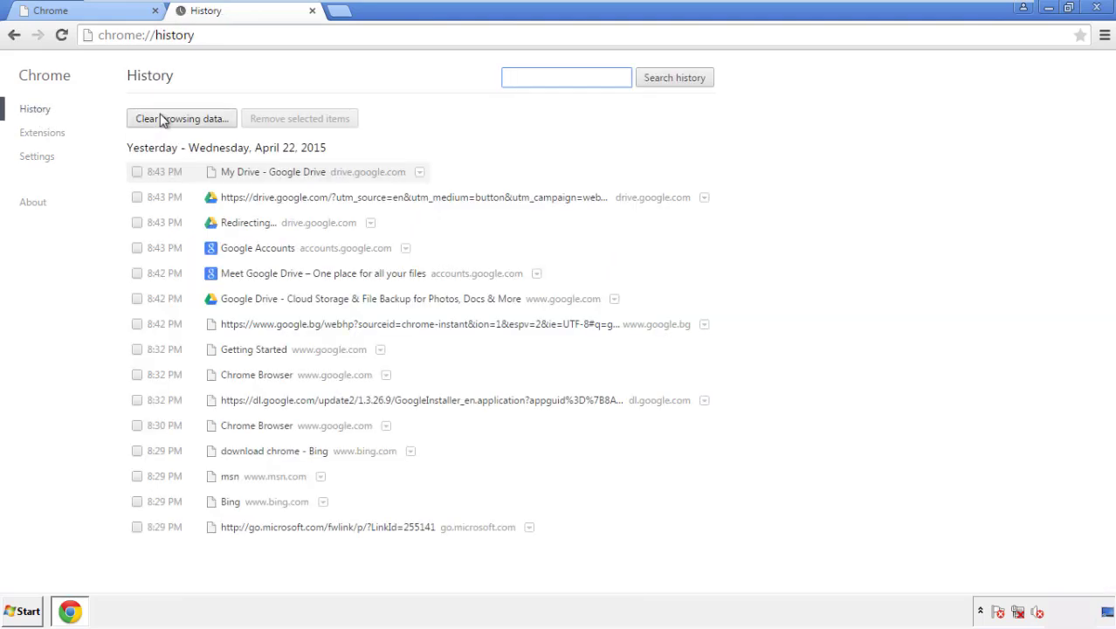
left_click(166, 122)
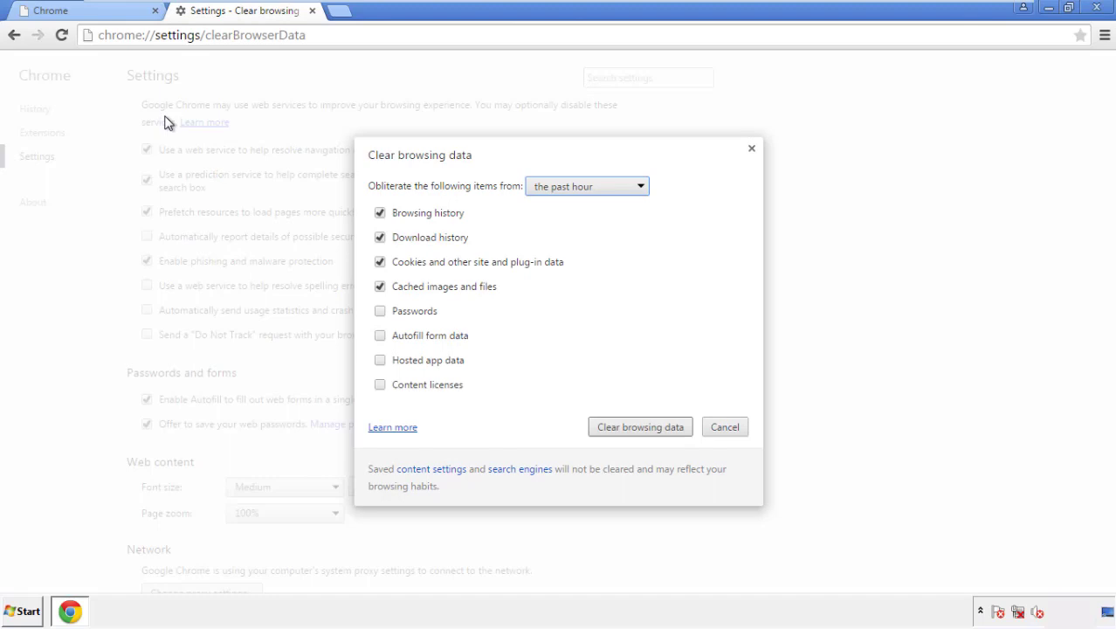
left_click(562, 189)
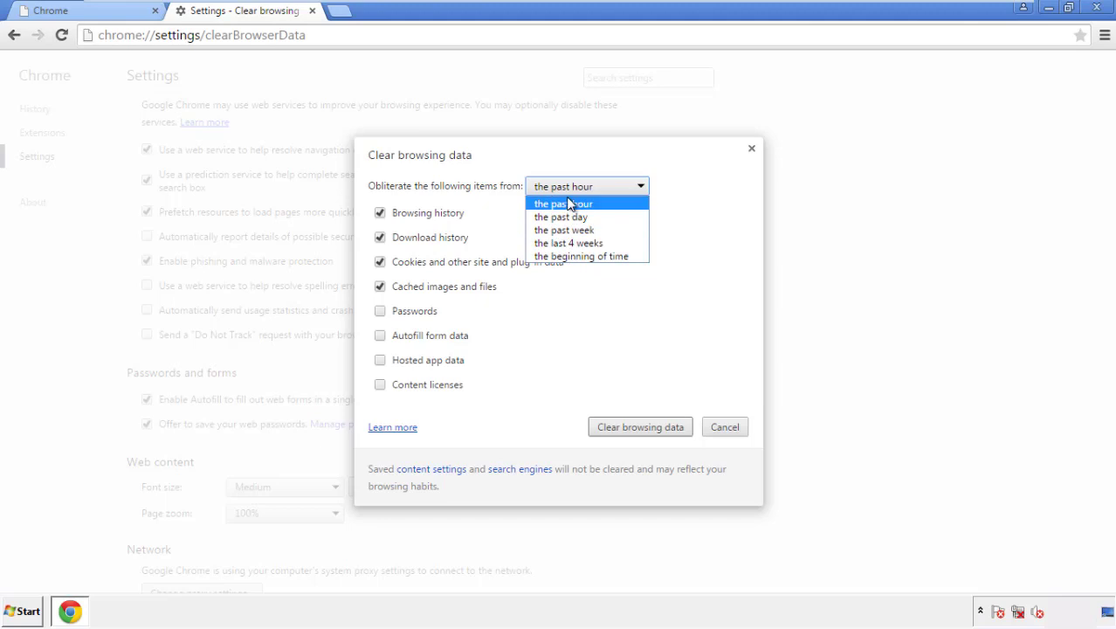
left_click(559, 257)
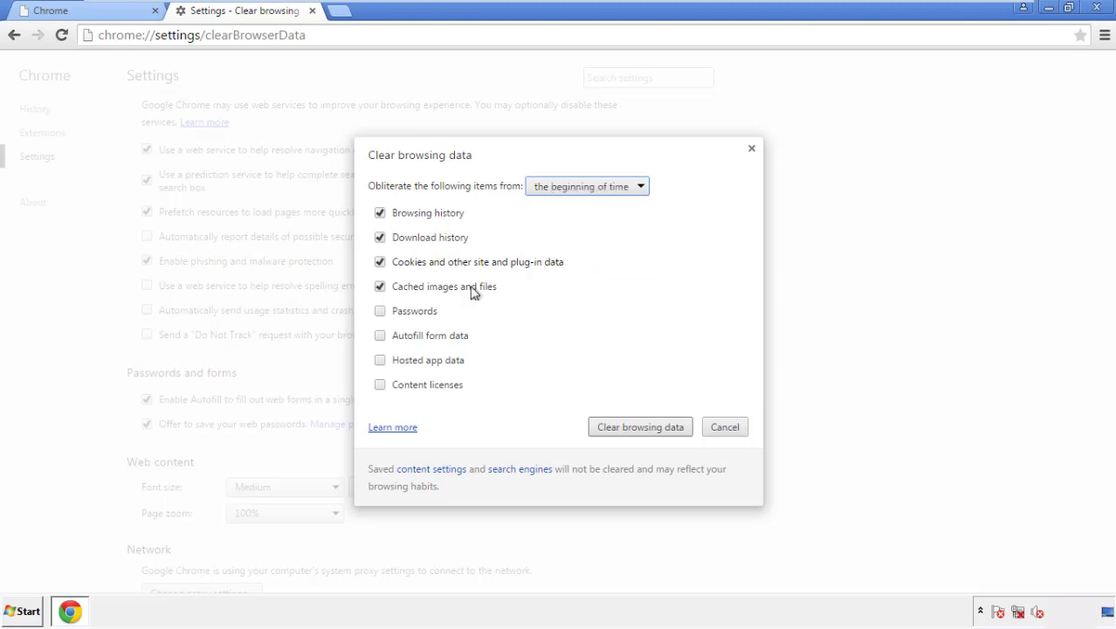
left_click(385, 338)
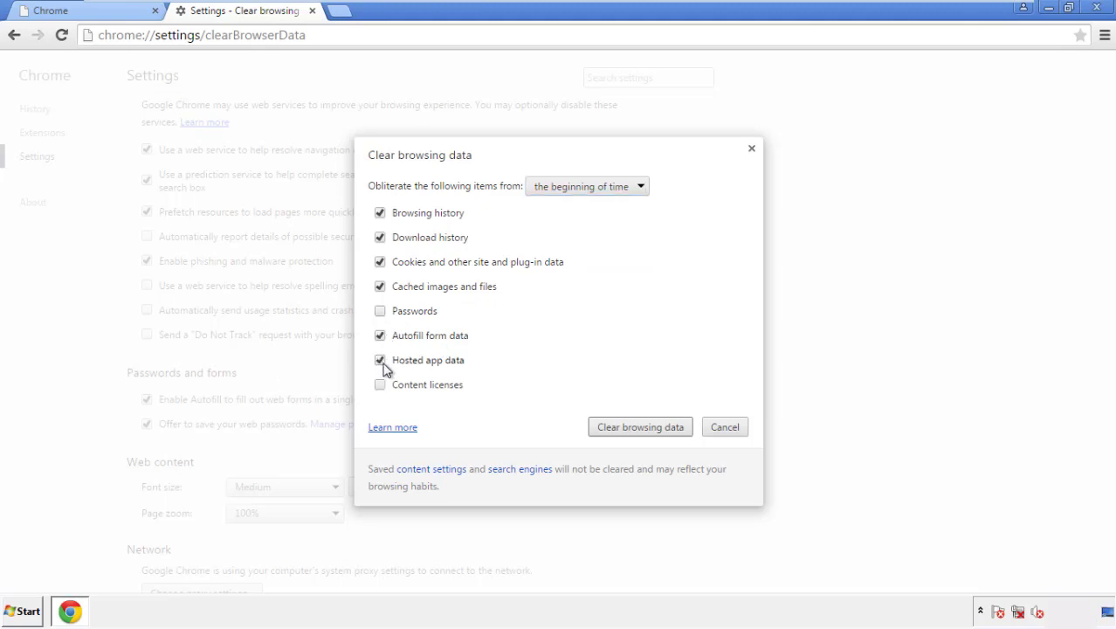
left_click(621, 428)
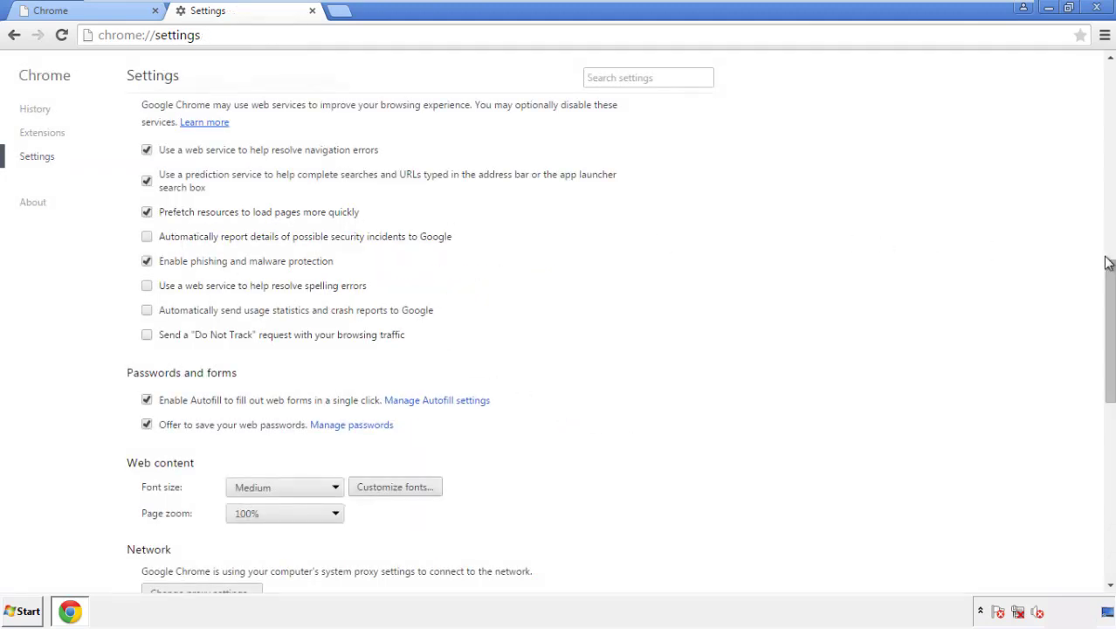
Step: Reset the Chrome settings to their original defaults and close the browser
left_click_drag(1108, 262, 1110, 459)
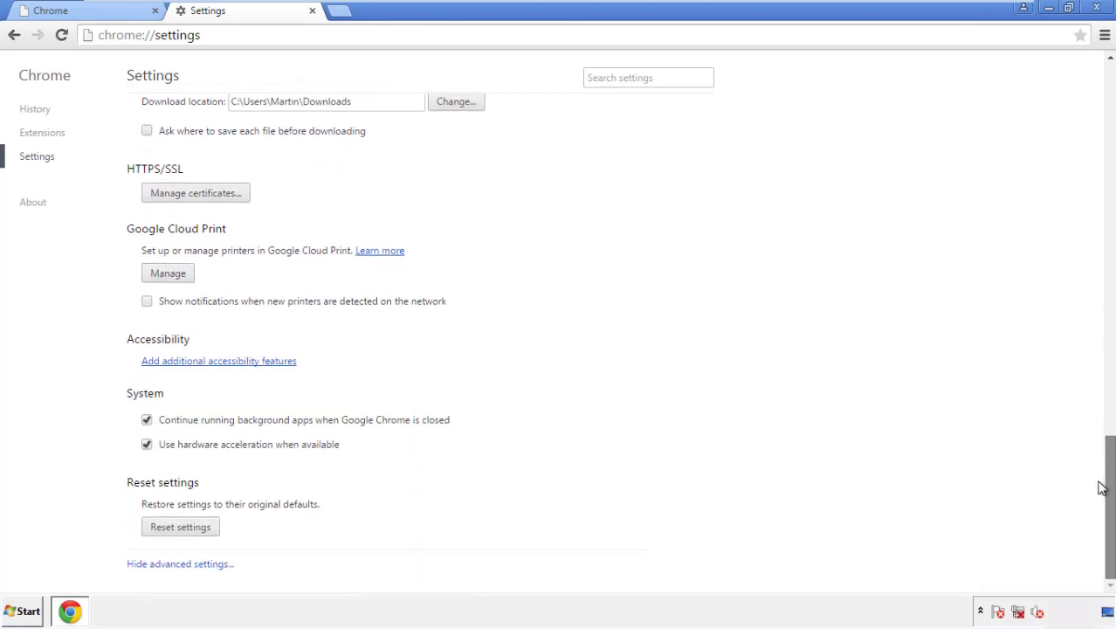
left_click(211, 533)
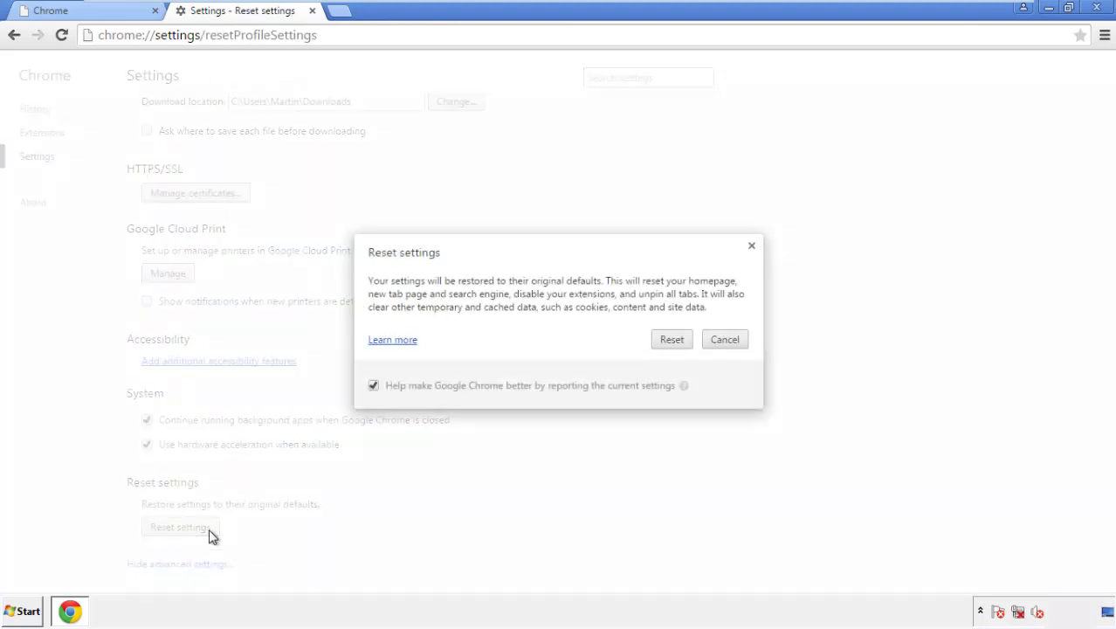
left_click(672, 339)
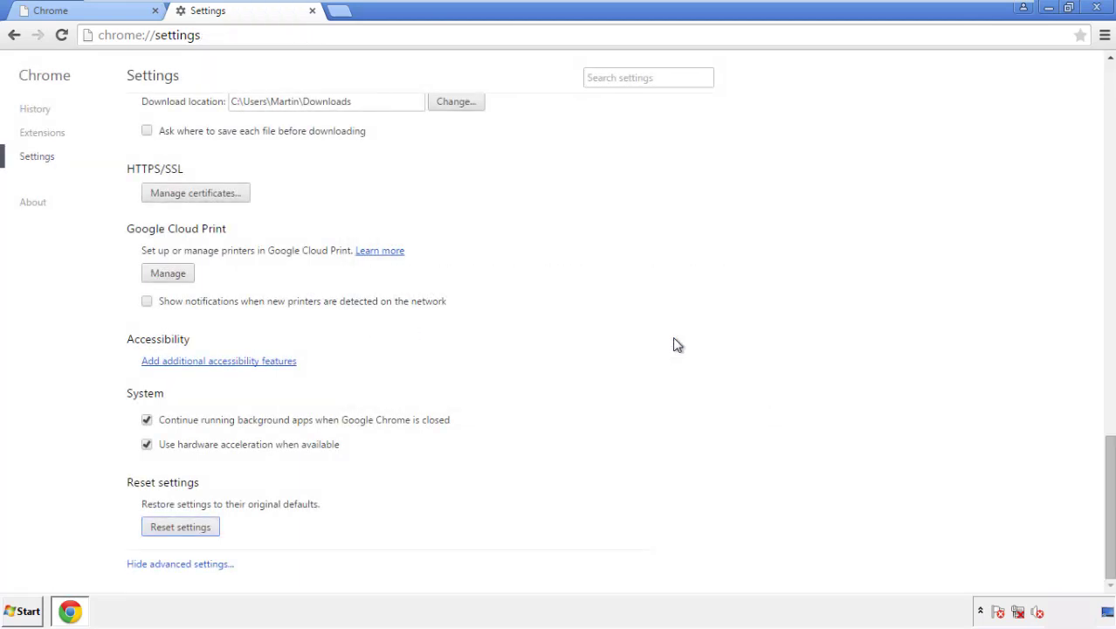
left_click(1089, 7)
left_click(602, 284)
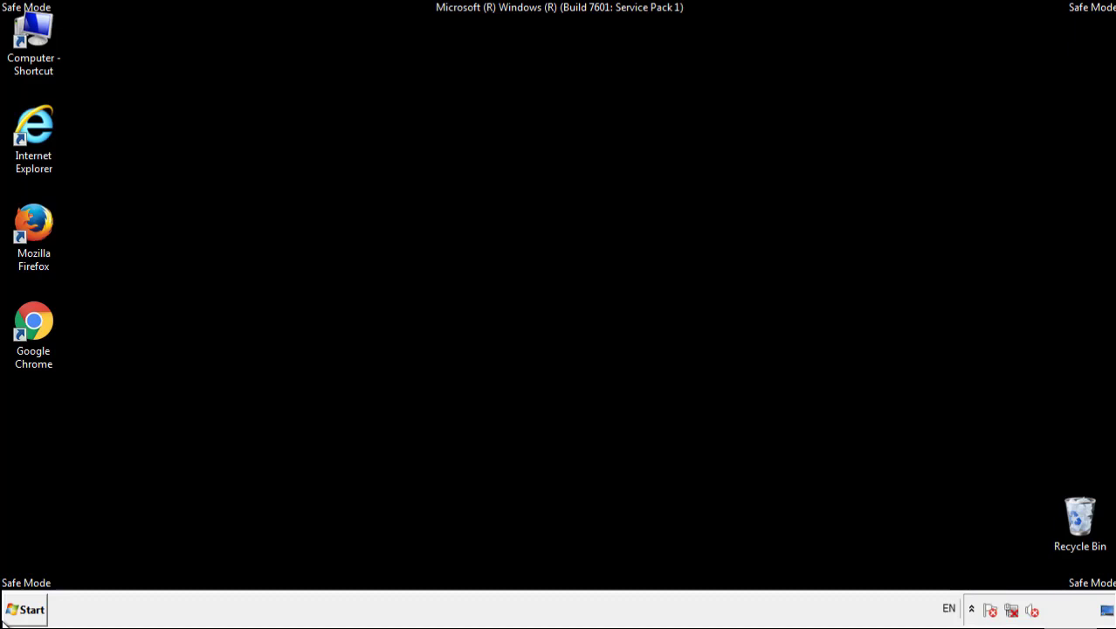
Step: Open Firefox, remove the Search Mine extension from its add-ons, and close the browser
double_click(42, 216)
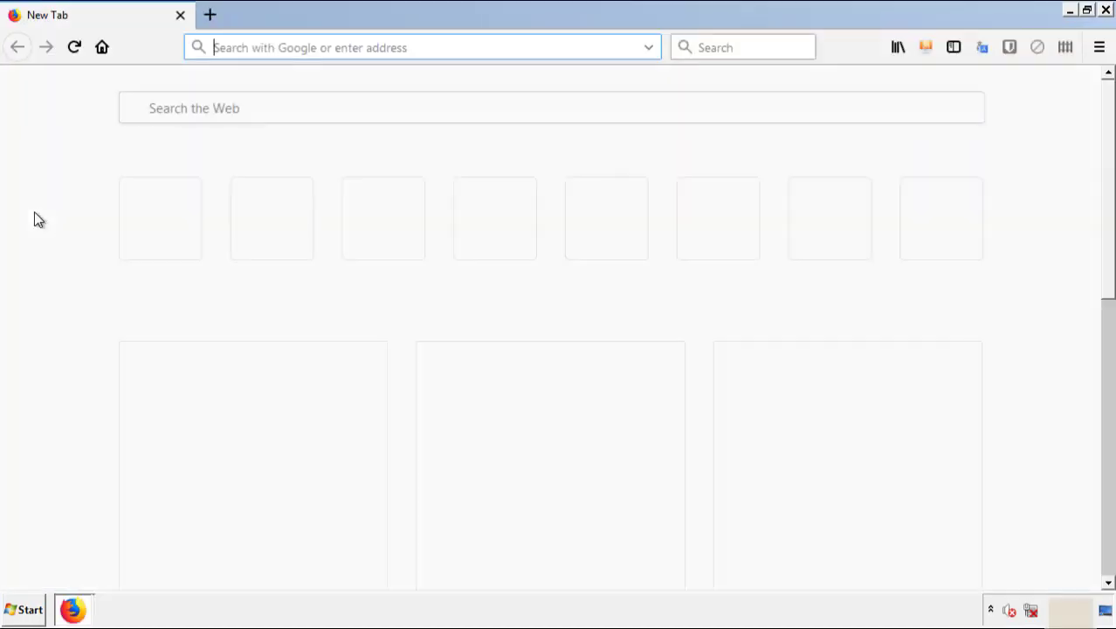
left_click(1099, 47)
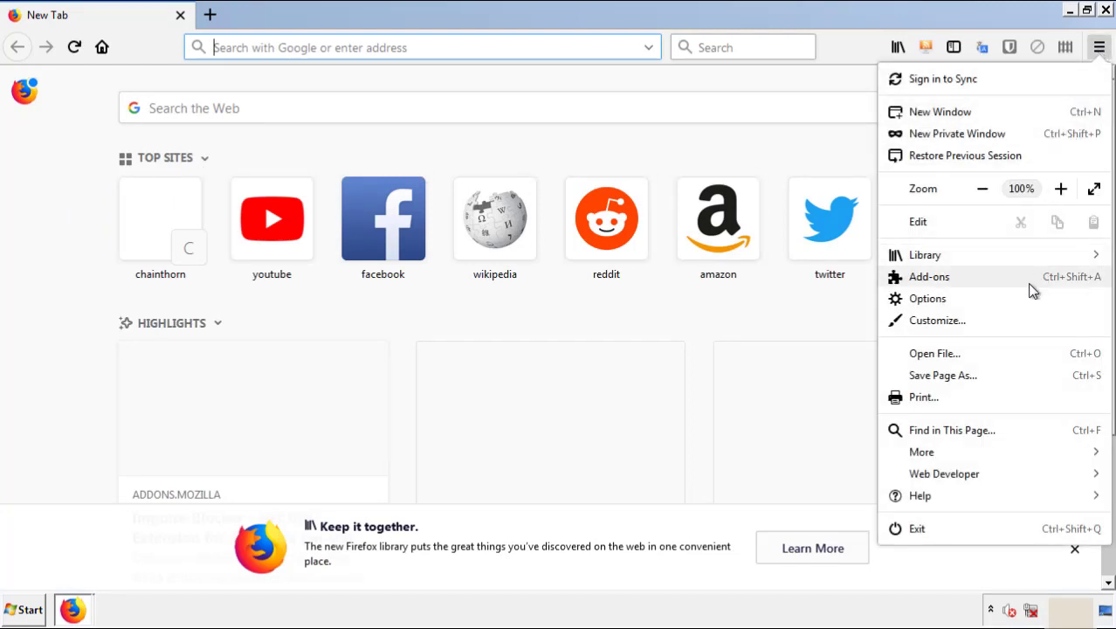
left_click(929, 277)
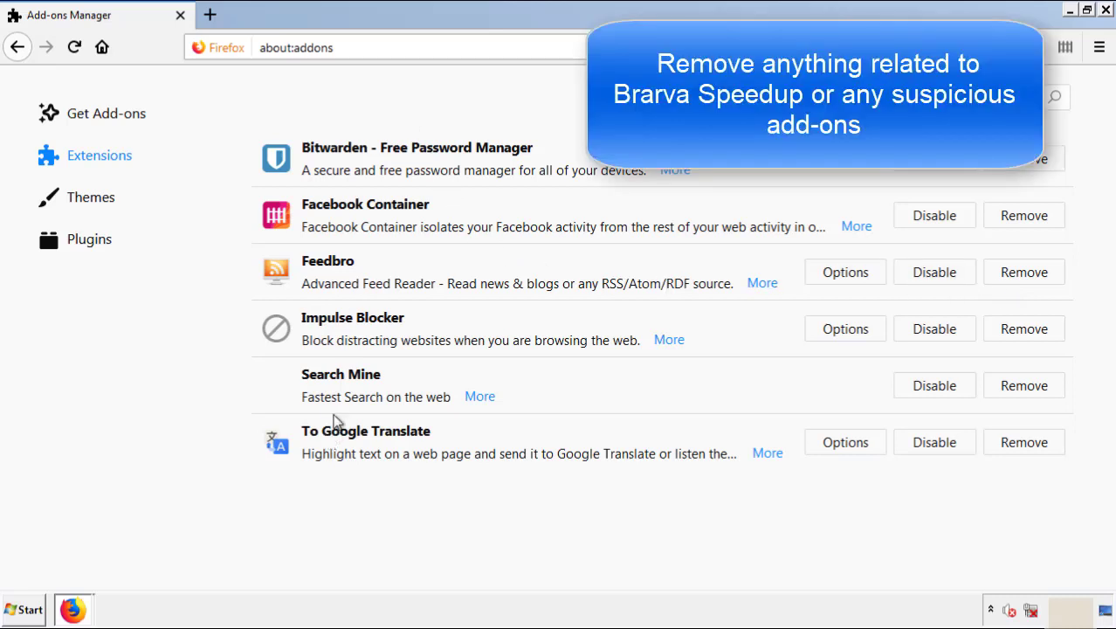
left_click(1022, 387)
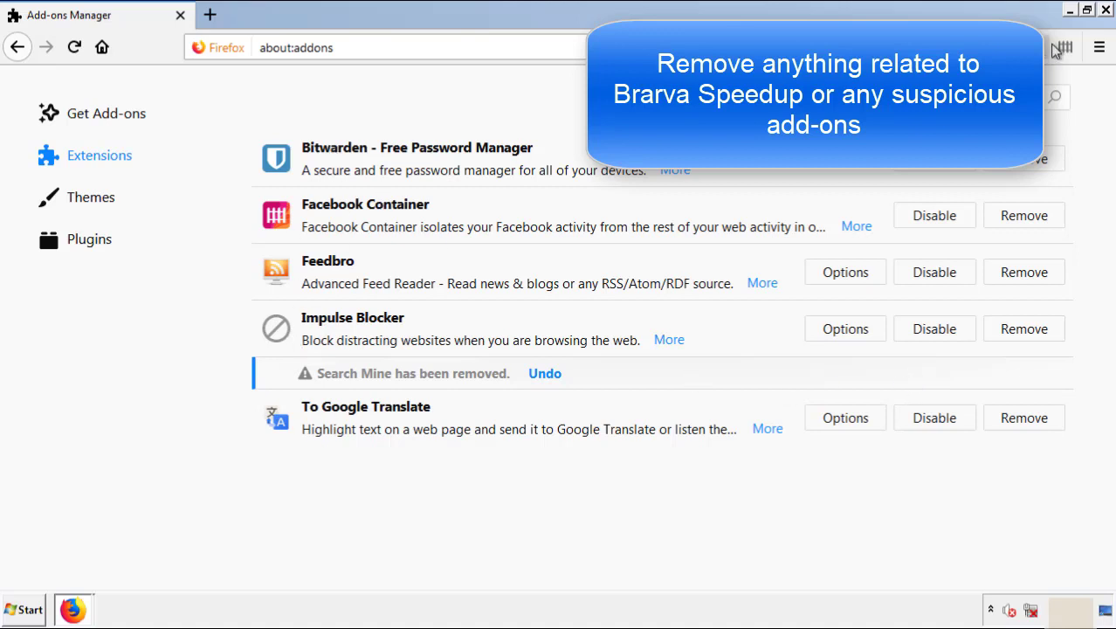
left_click(1107, 11)
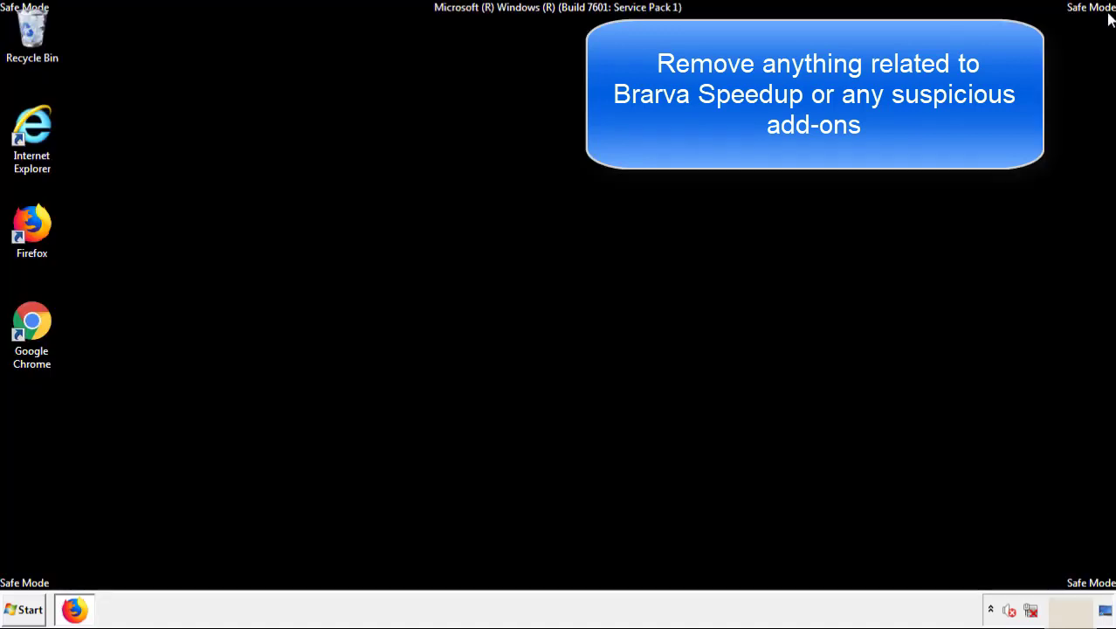
Step: Open Google Chrome, remove the Search Mine extension, and close the browser
double_click(33, 341)
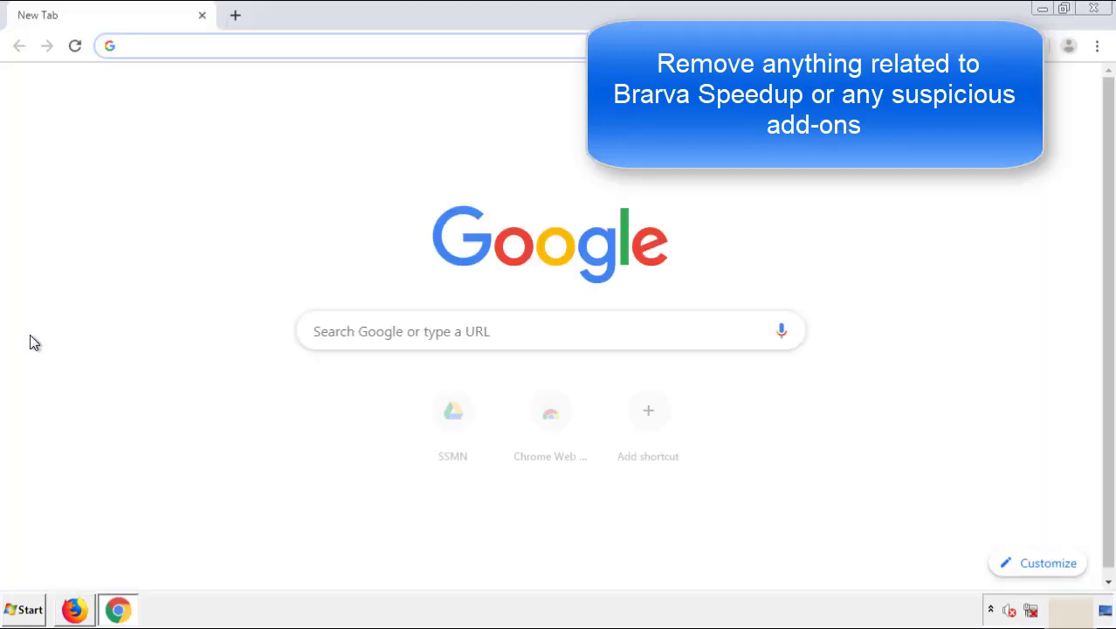
left_click(1098, 46)
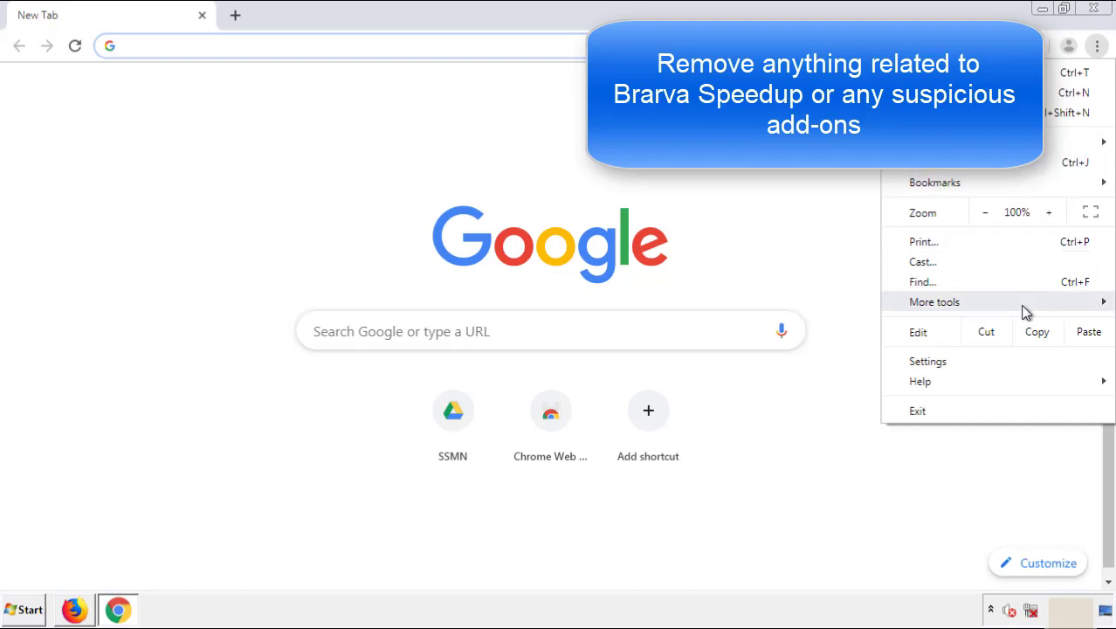
mouse_move(998, 303)
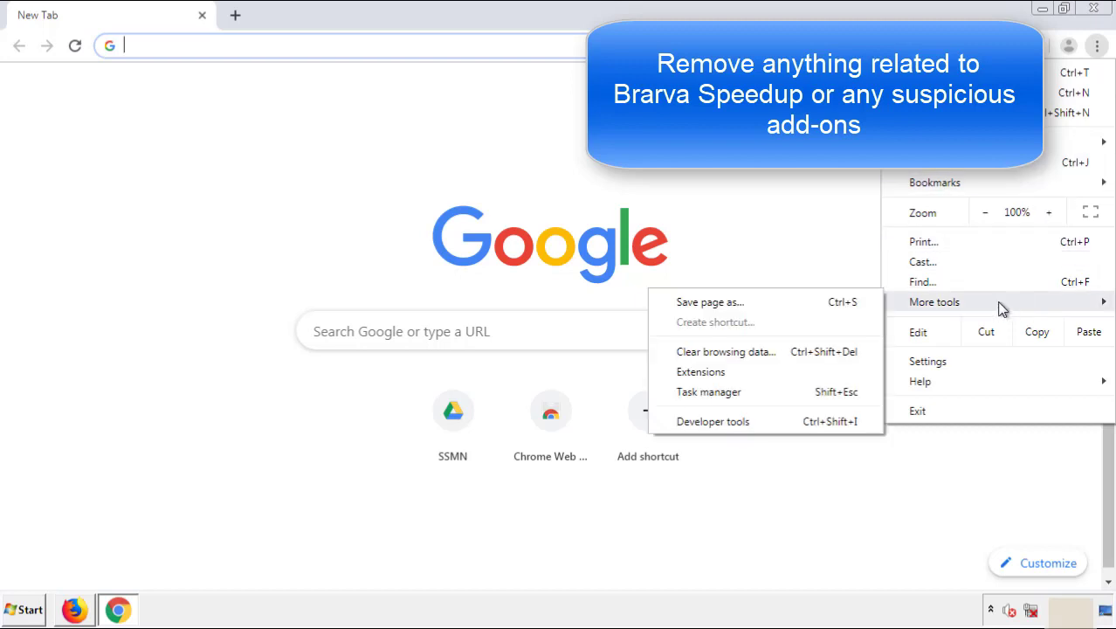
left_click(708, 371)
scroll(313, 284, "down", 6)
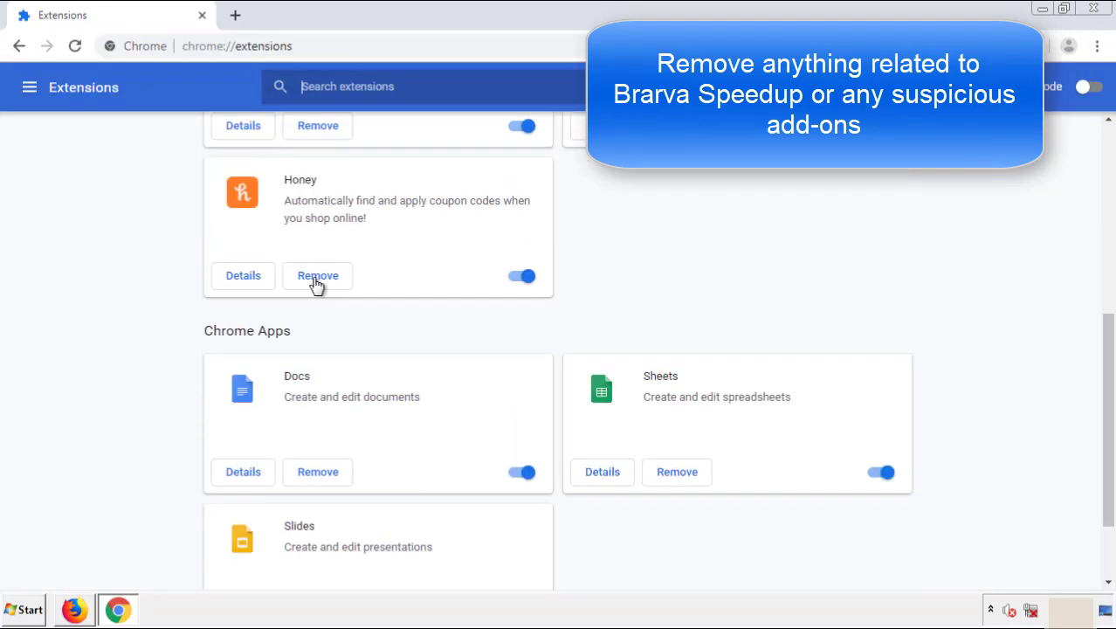
scroll(423, 319, "up", 6)
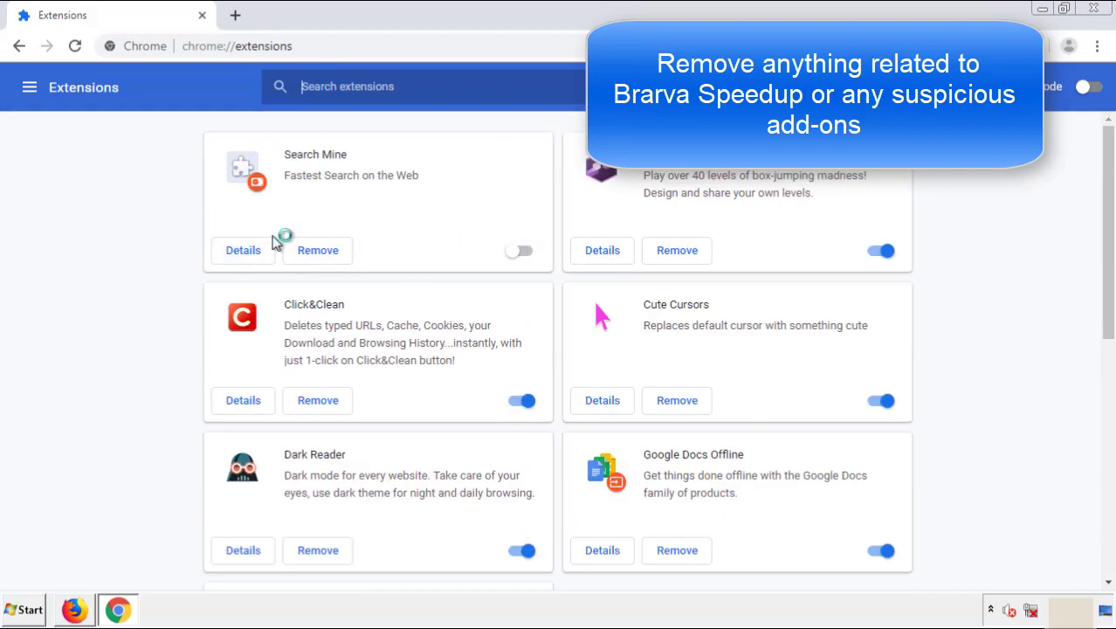
left_click(316, 255)
key("Return")
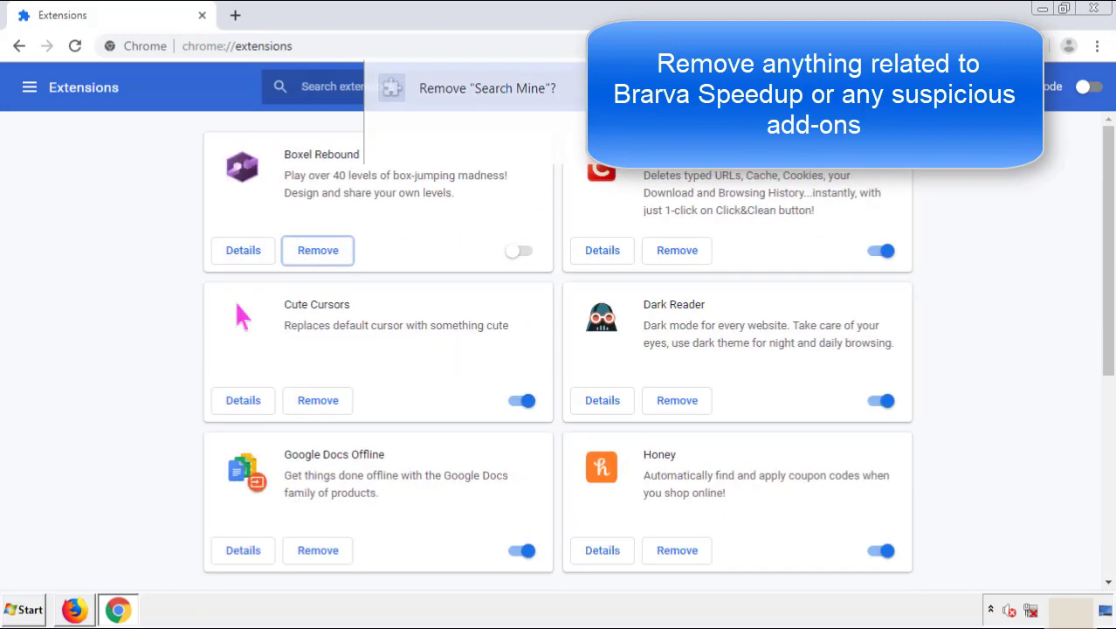
left_click(1093, 9)
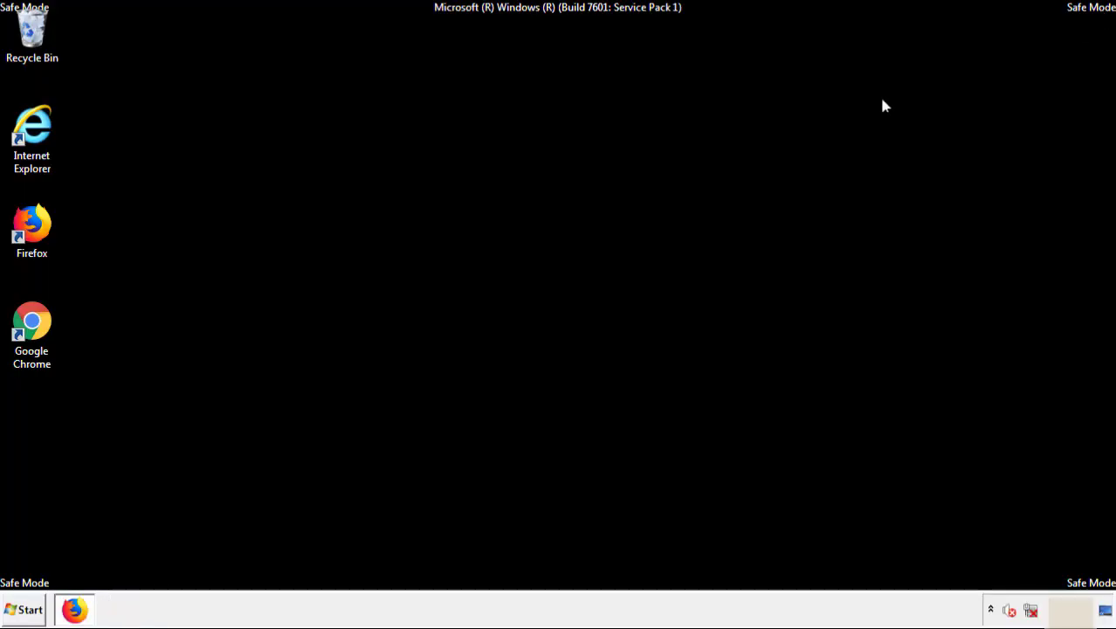
Step: Bring up the Windows shutdown options that include restarting the computer
left_click(26, 610)
mouse_move(303, 574)
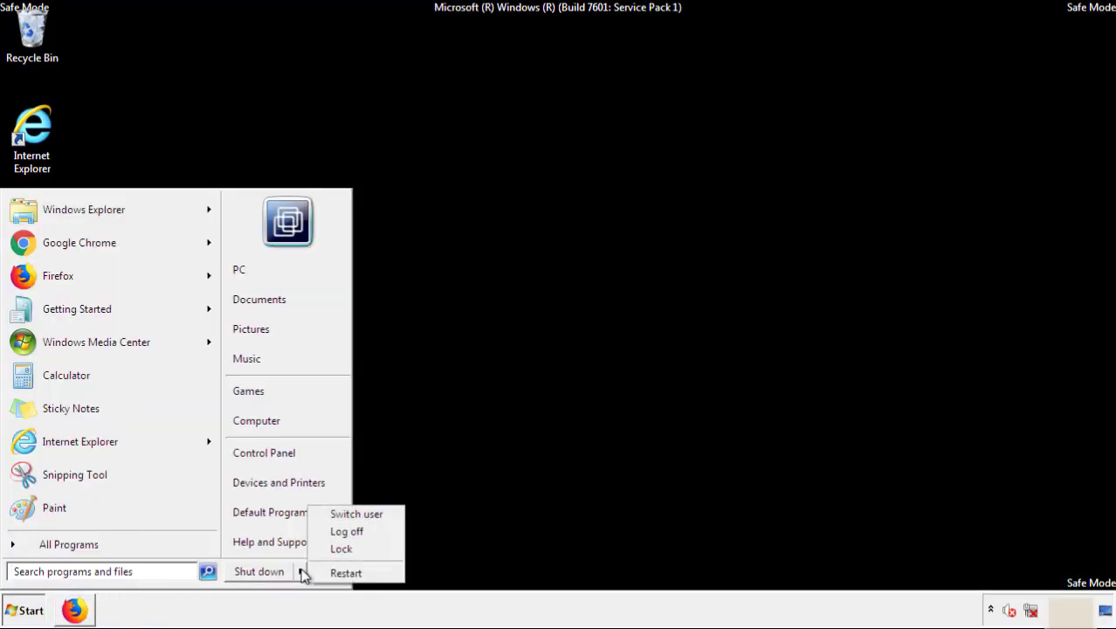